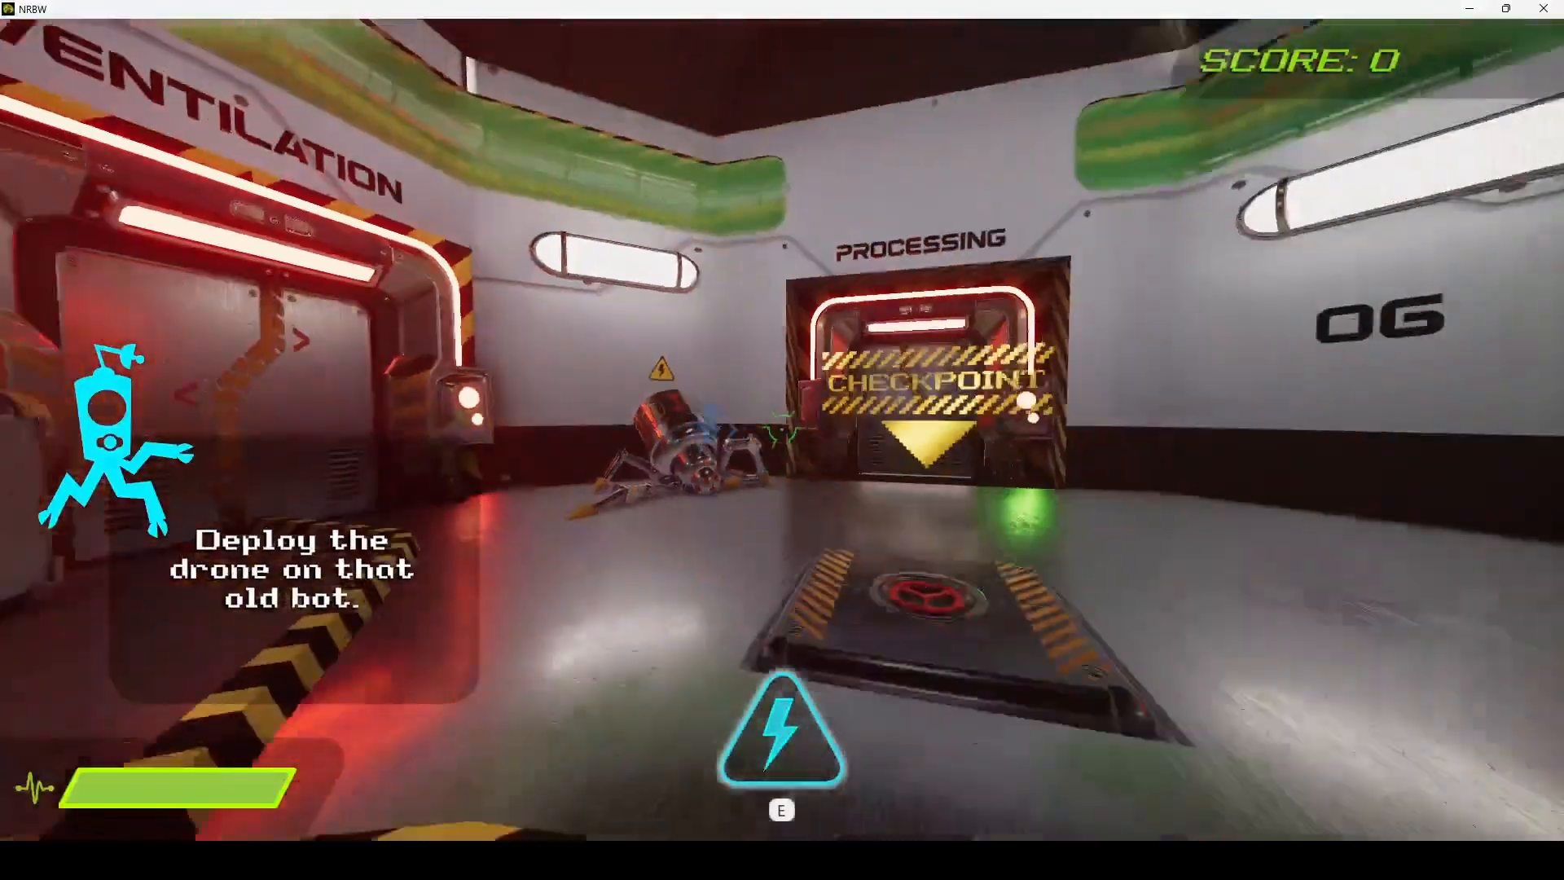
pyautogui.press('w')
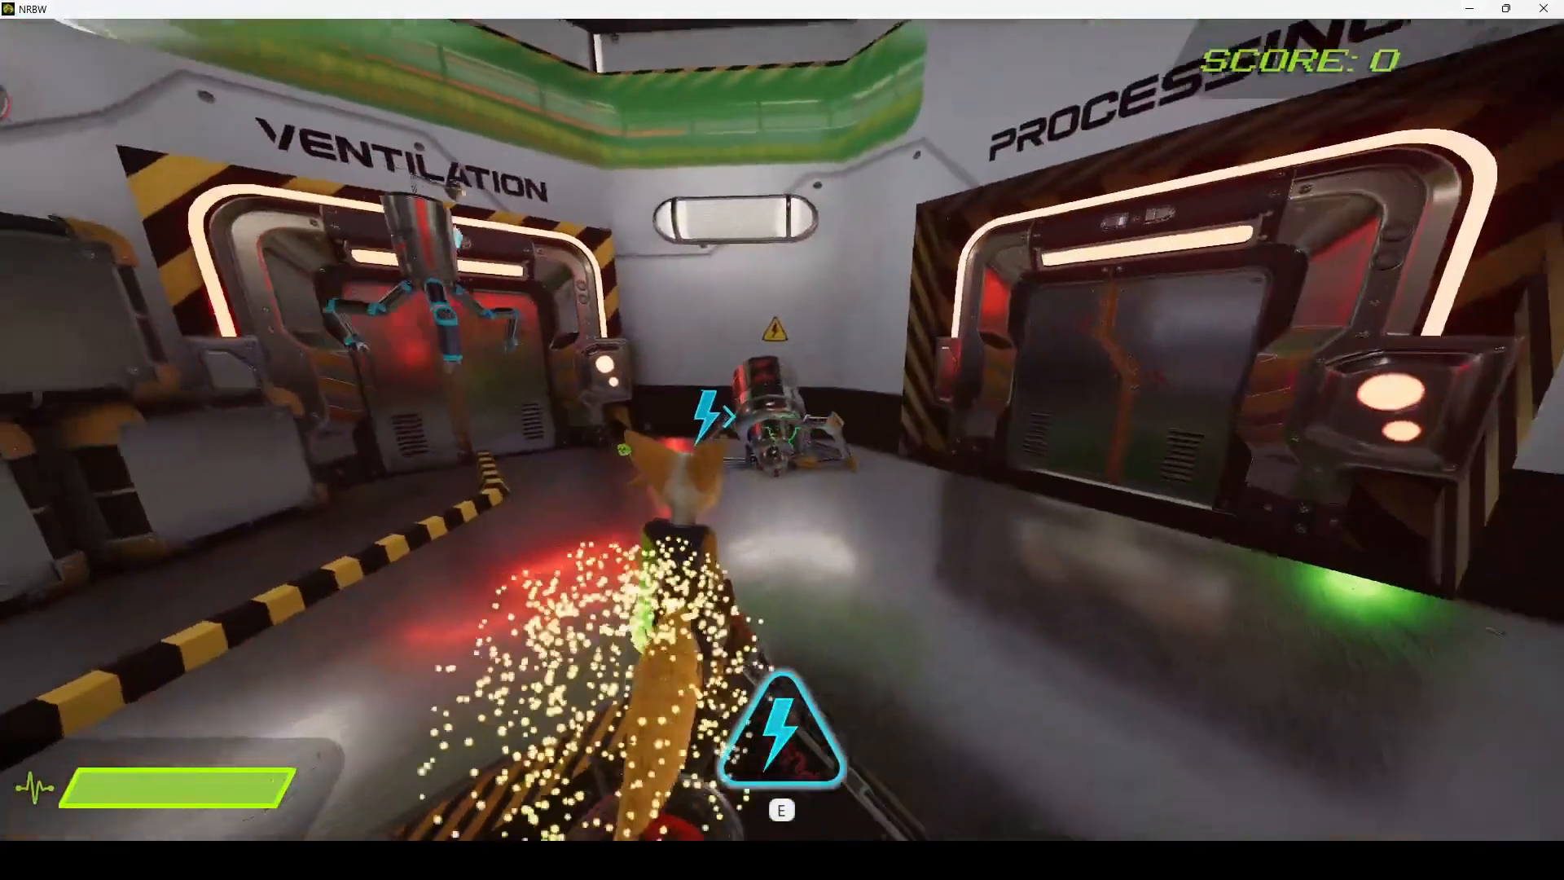
pyautogui.press('e')
pyautogui.press('s')
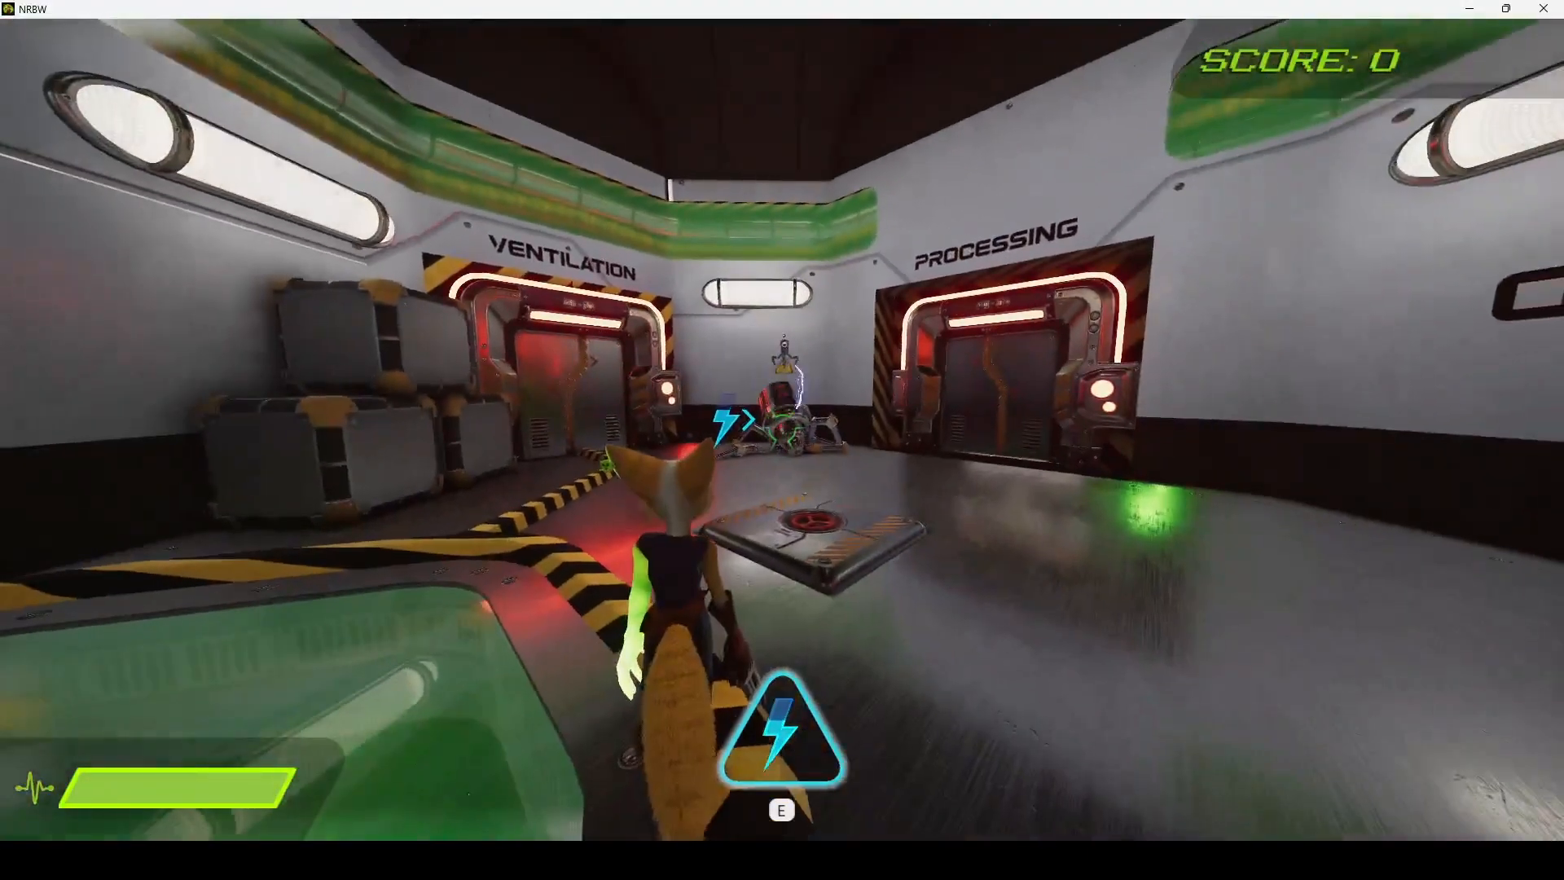
pyautogui.press('w')
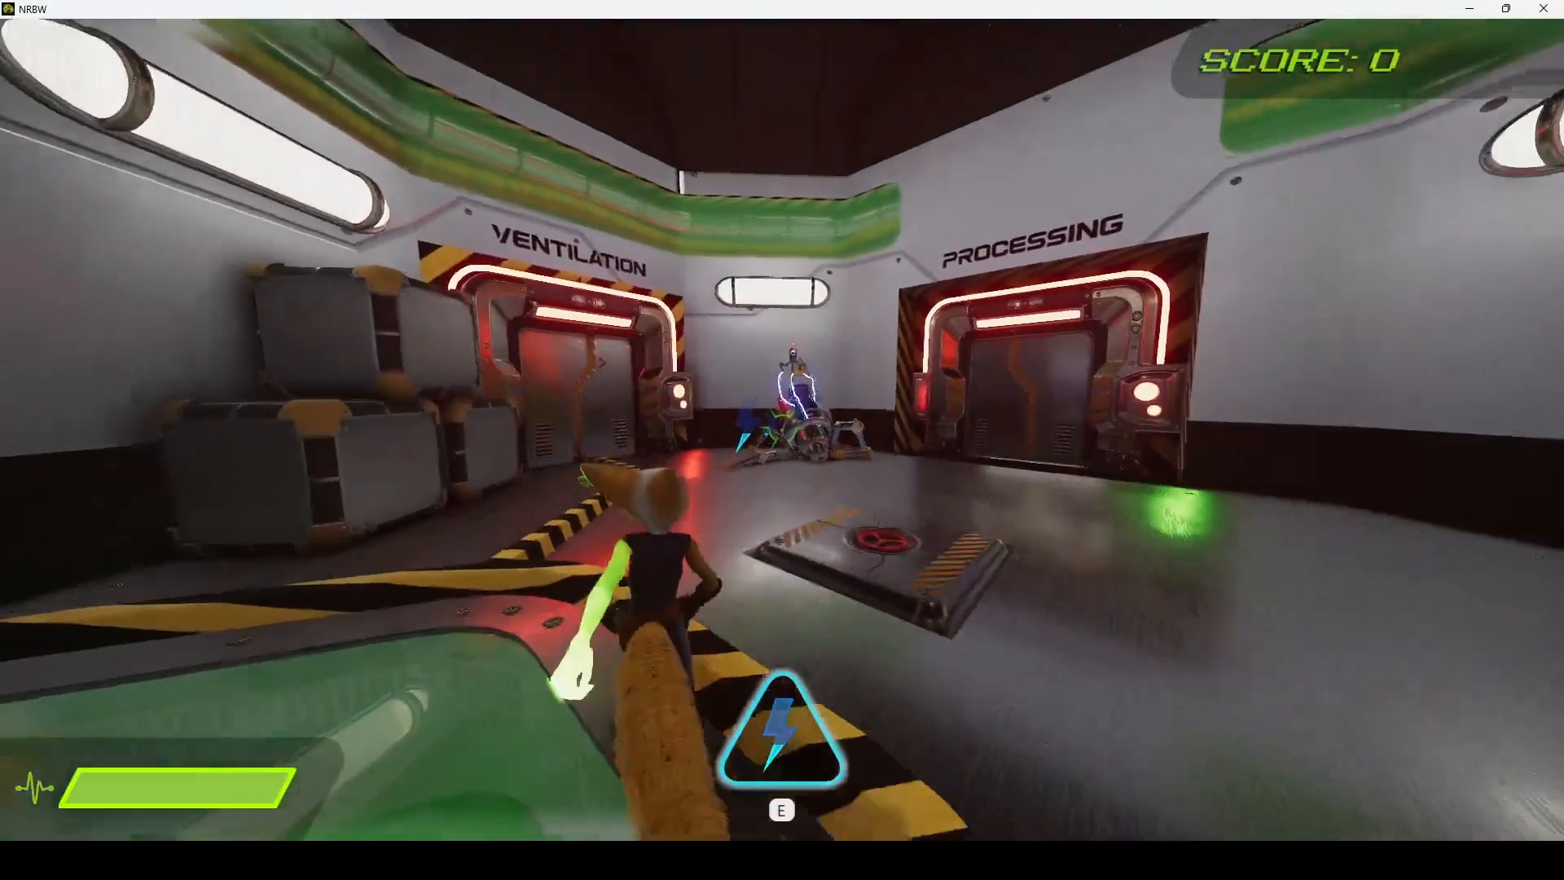
pyautogui.press('w')
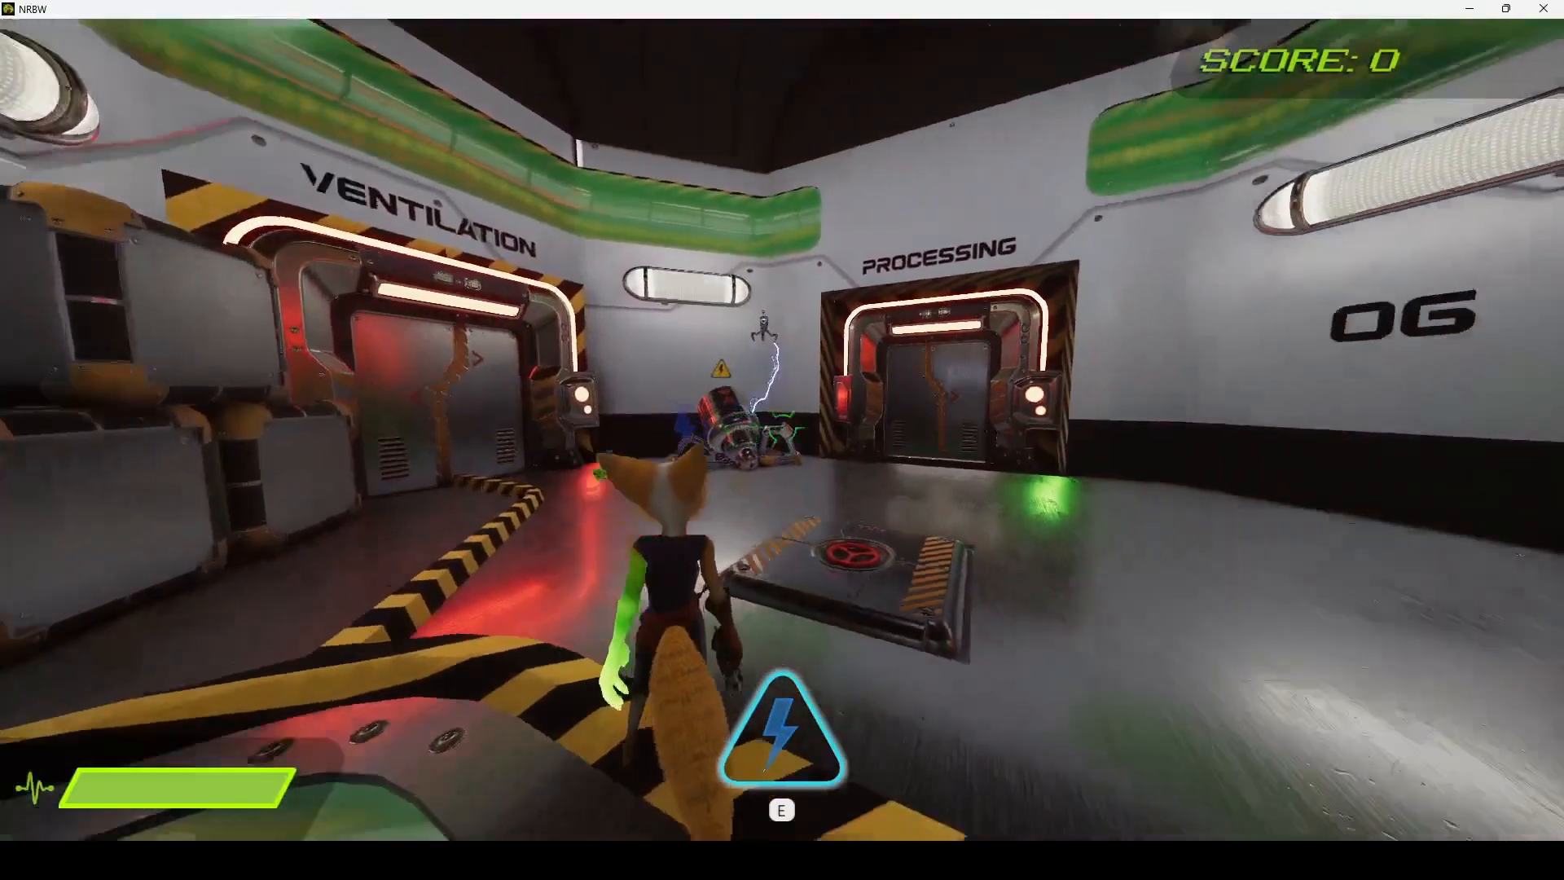
pyautogui.press('w')
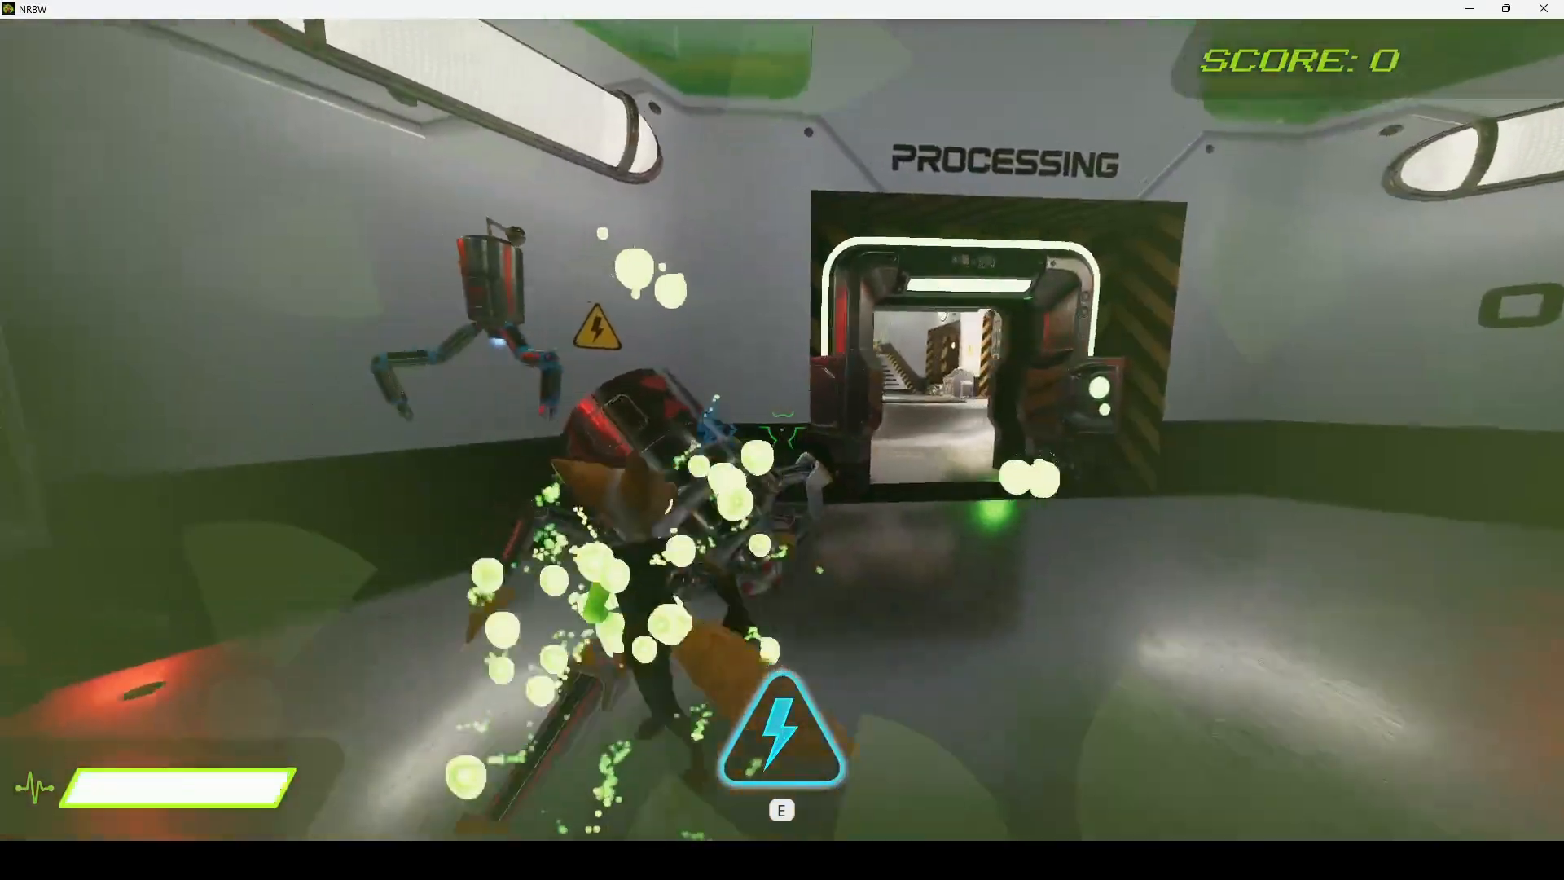
pyautogui.press('w')
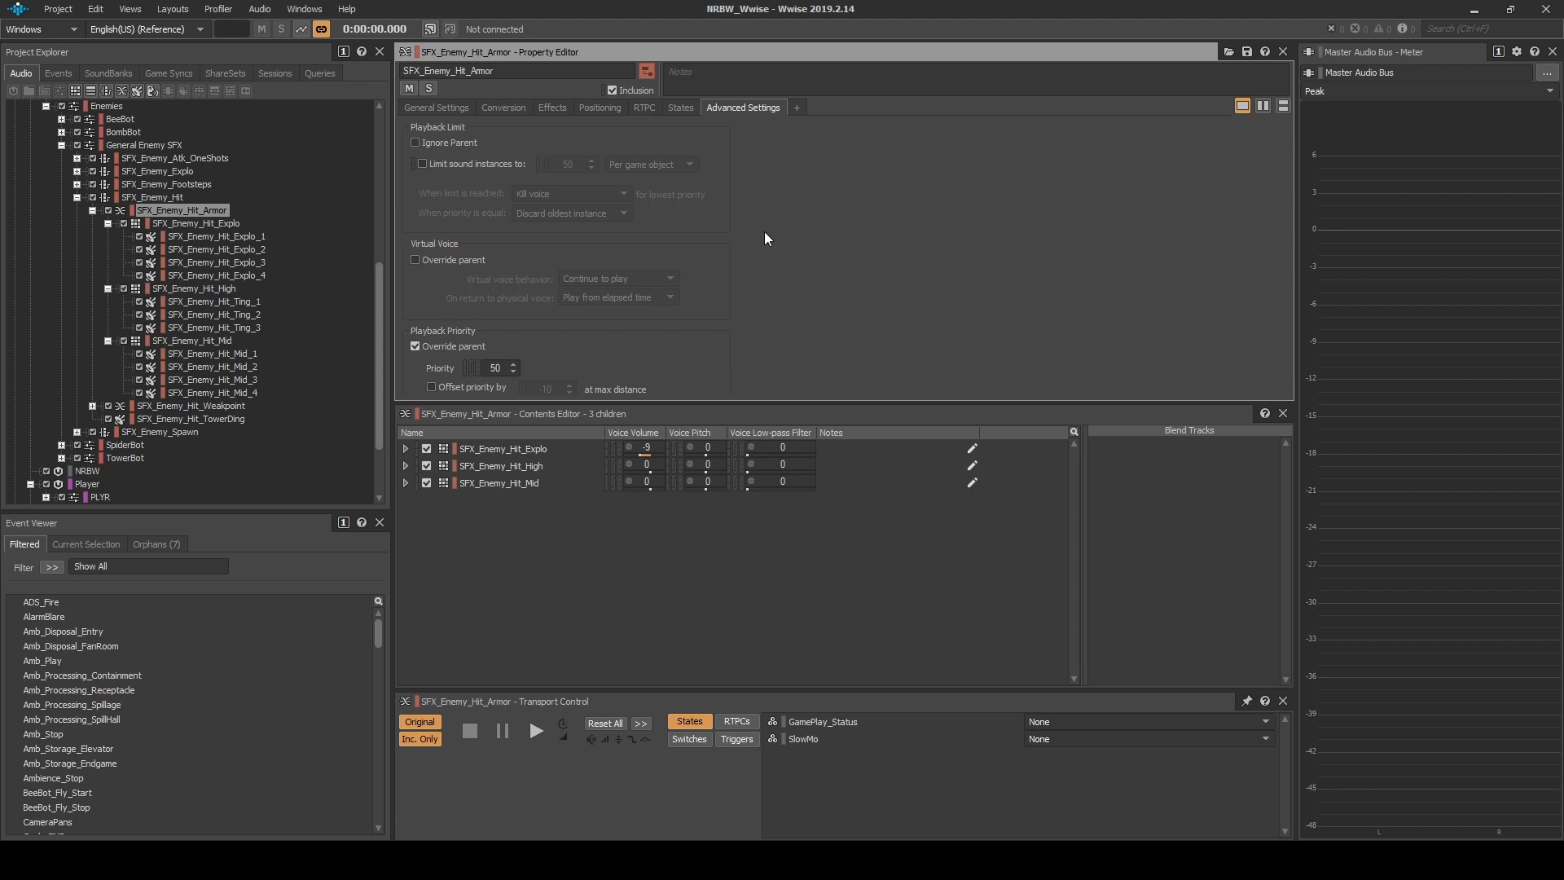
# Expand the Explo, High and Mid containers of SFX_Enemy_Hit_Armor in its contents list.
pyautogui.click(404, 483)
pyautogui.click(405, 466)
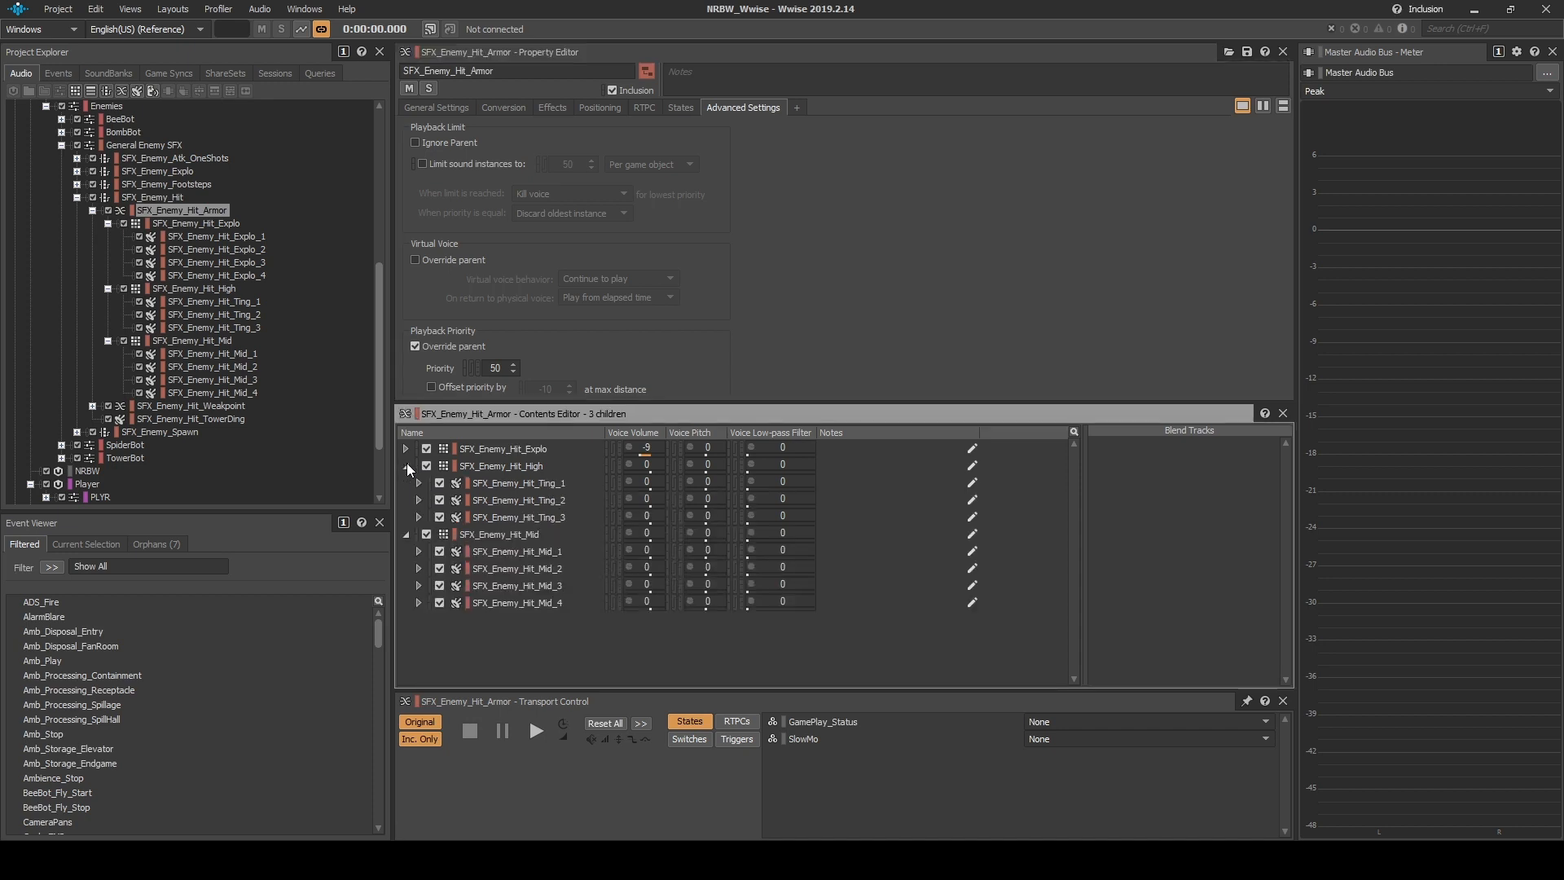
pyautogui.click(406, 449)
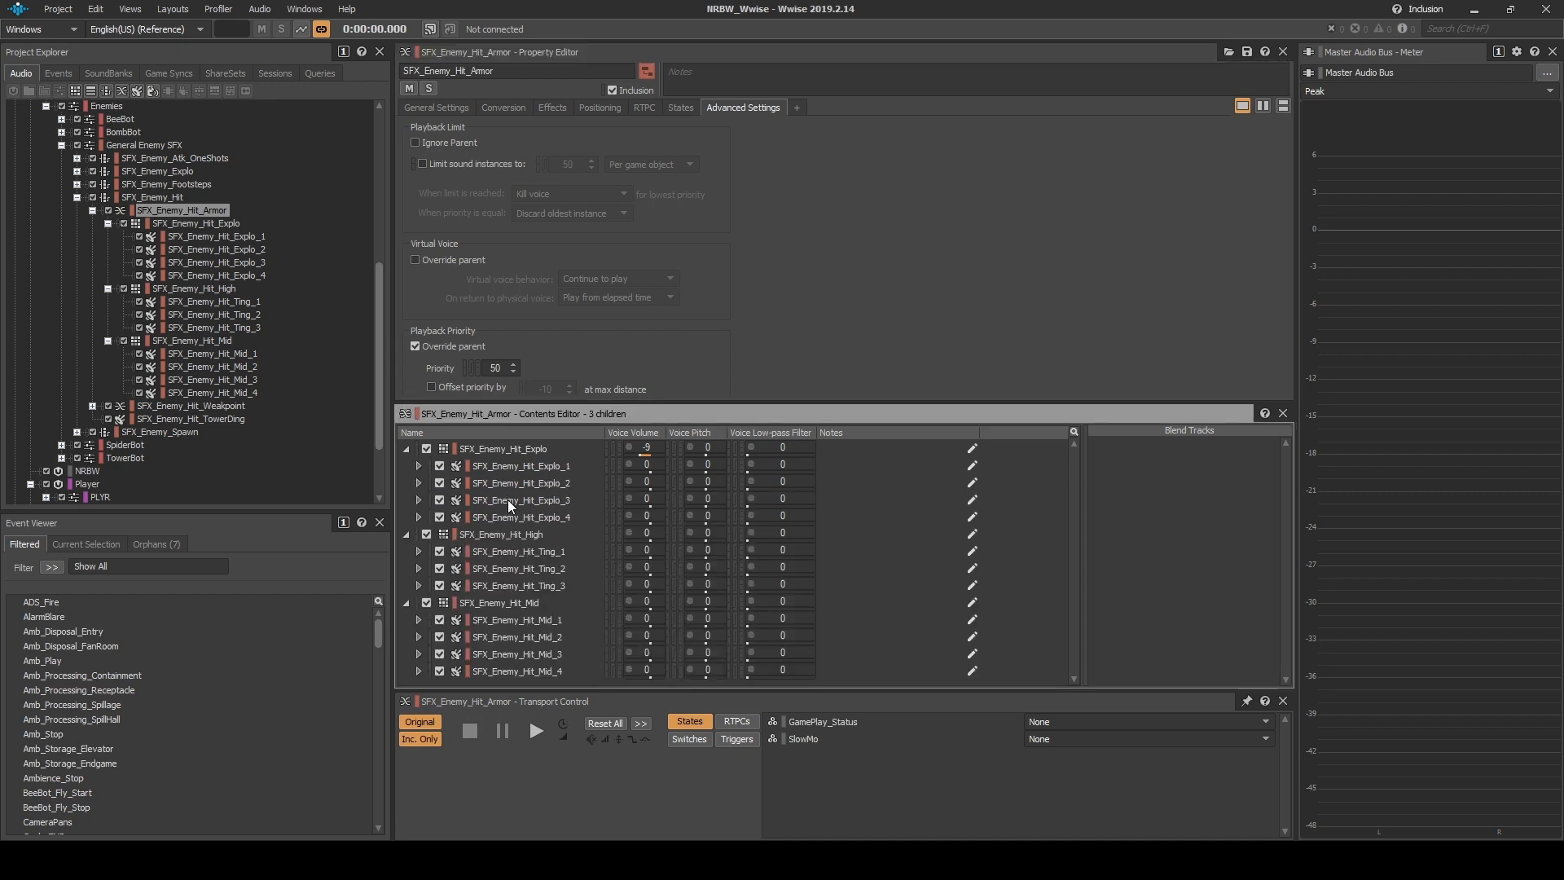
# Audition the SFX_Enemy_Hit_Explo, SFX_Enemy_Hit_High and SFX_Enemy_Hit_Mid containers one at a time.
pyautogui.click(495, 448)
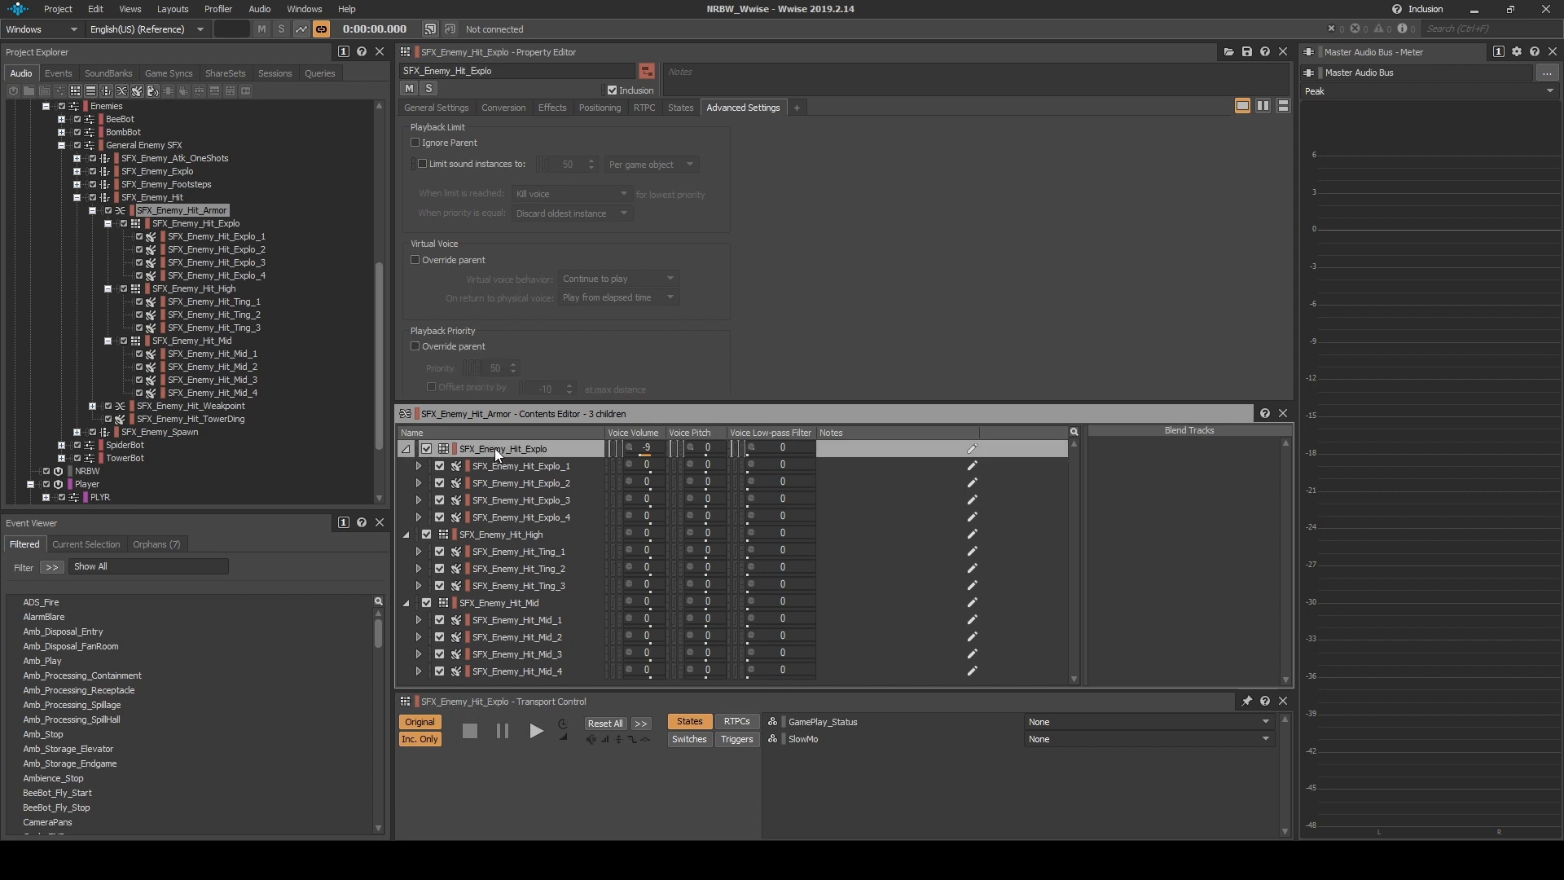
pyautogui.press('space')
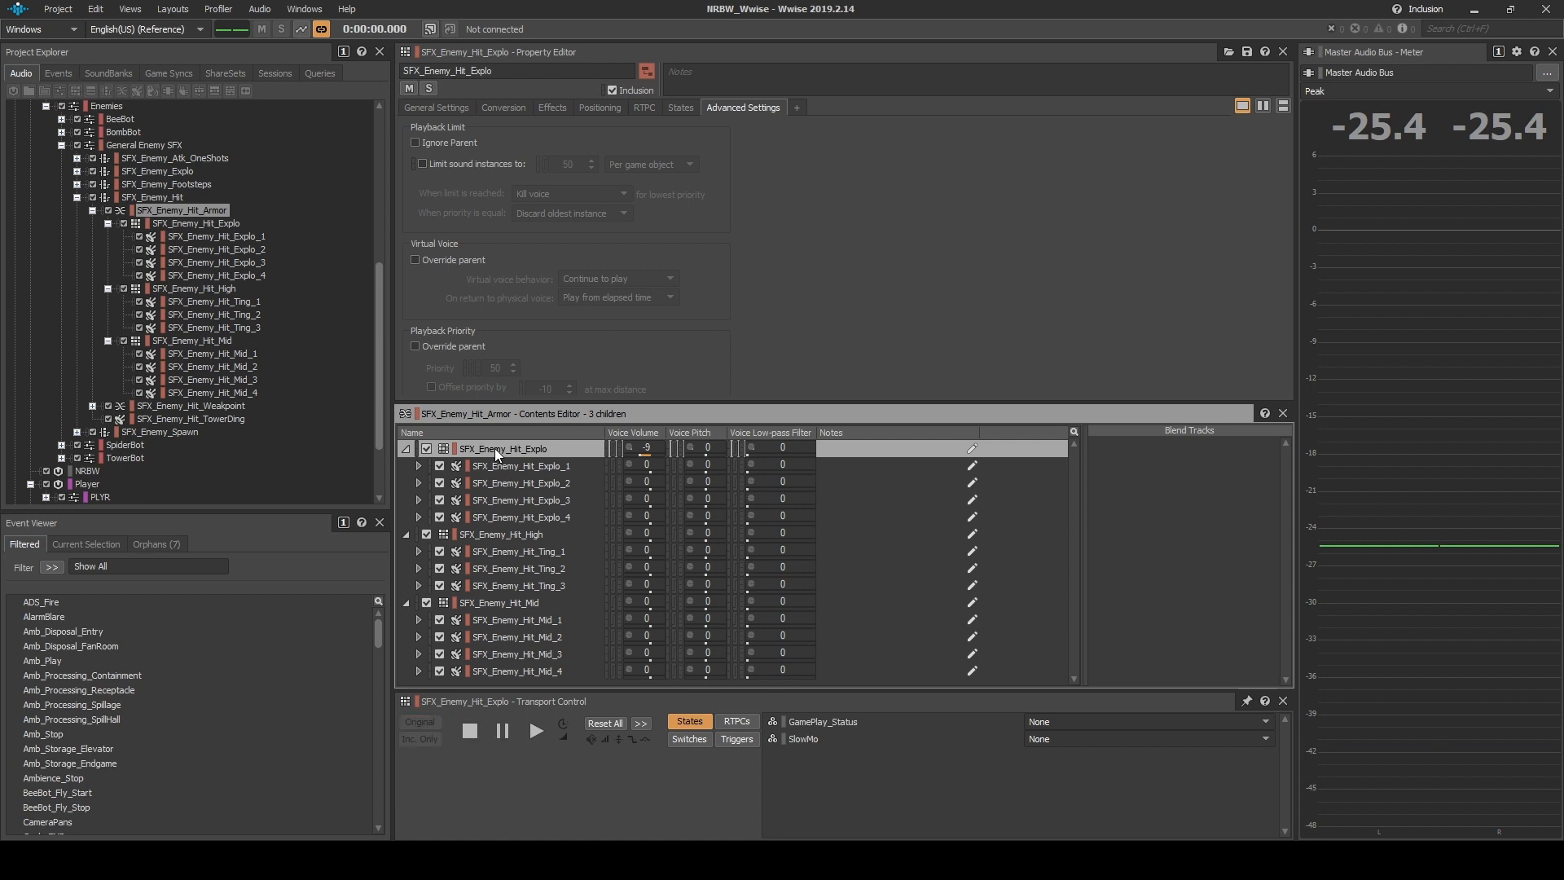
pyautogui.click(500, 539)
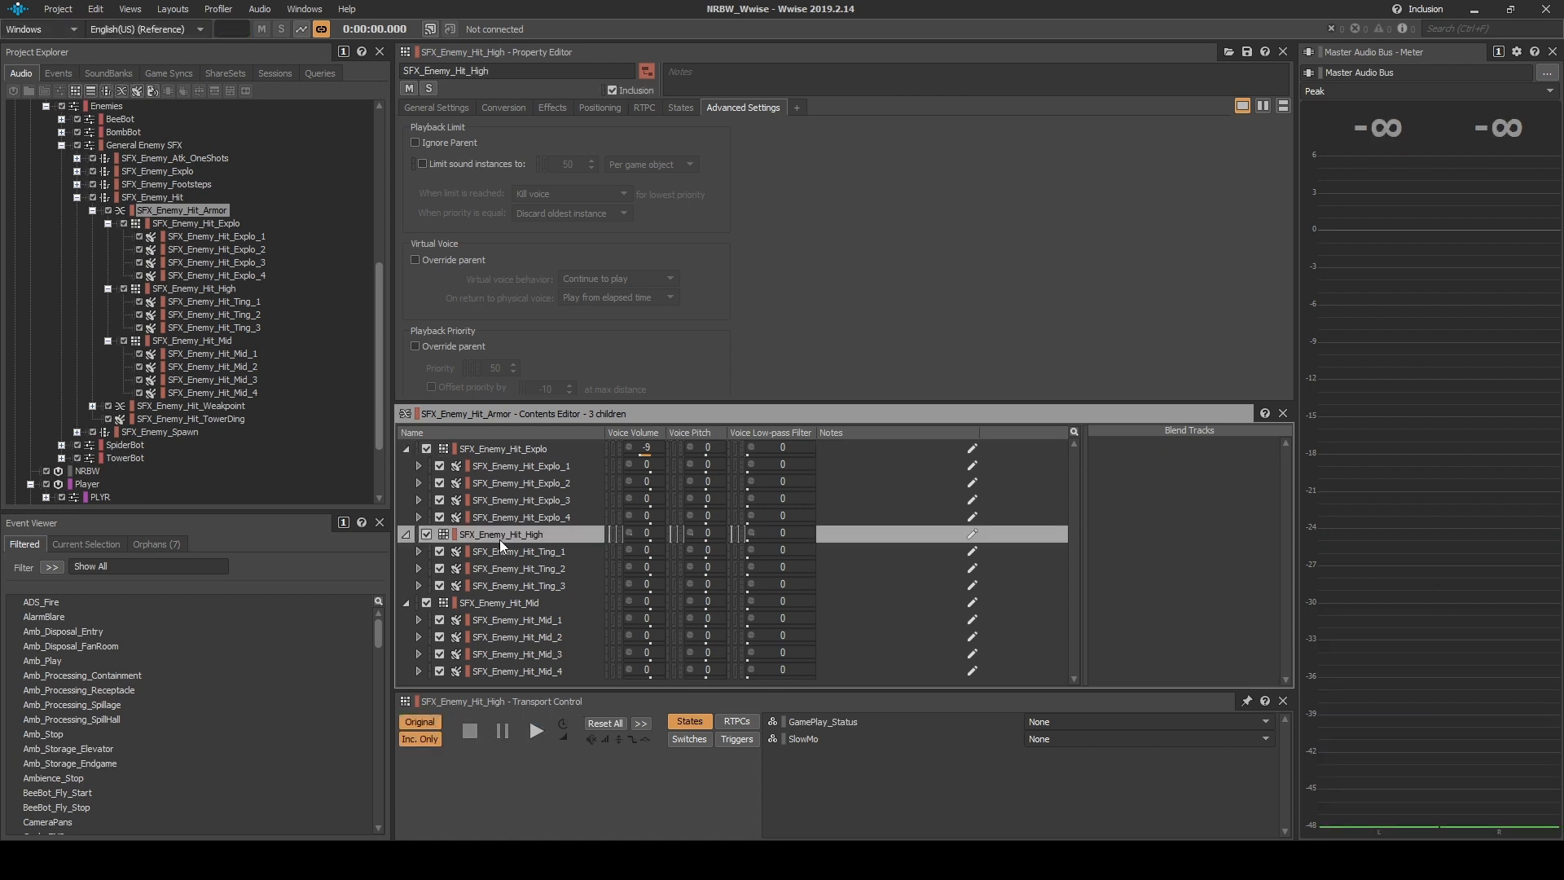
pyautogui.press('space')
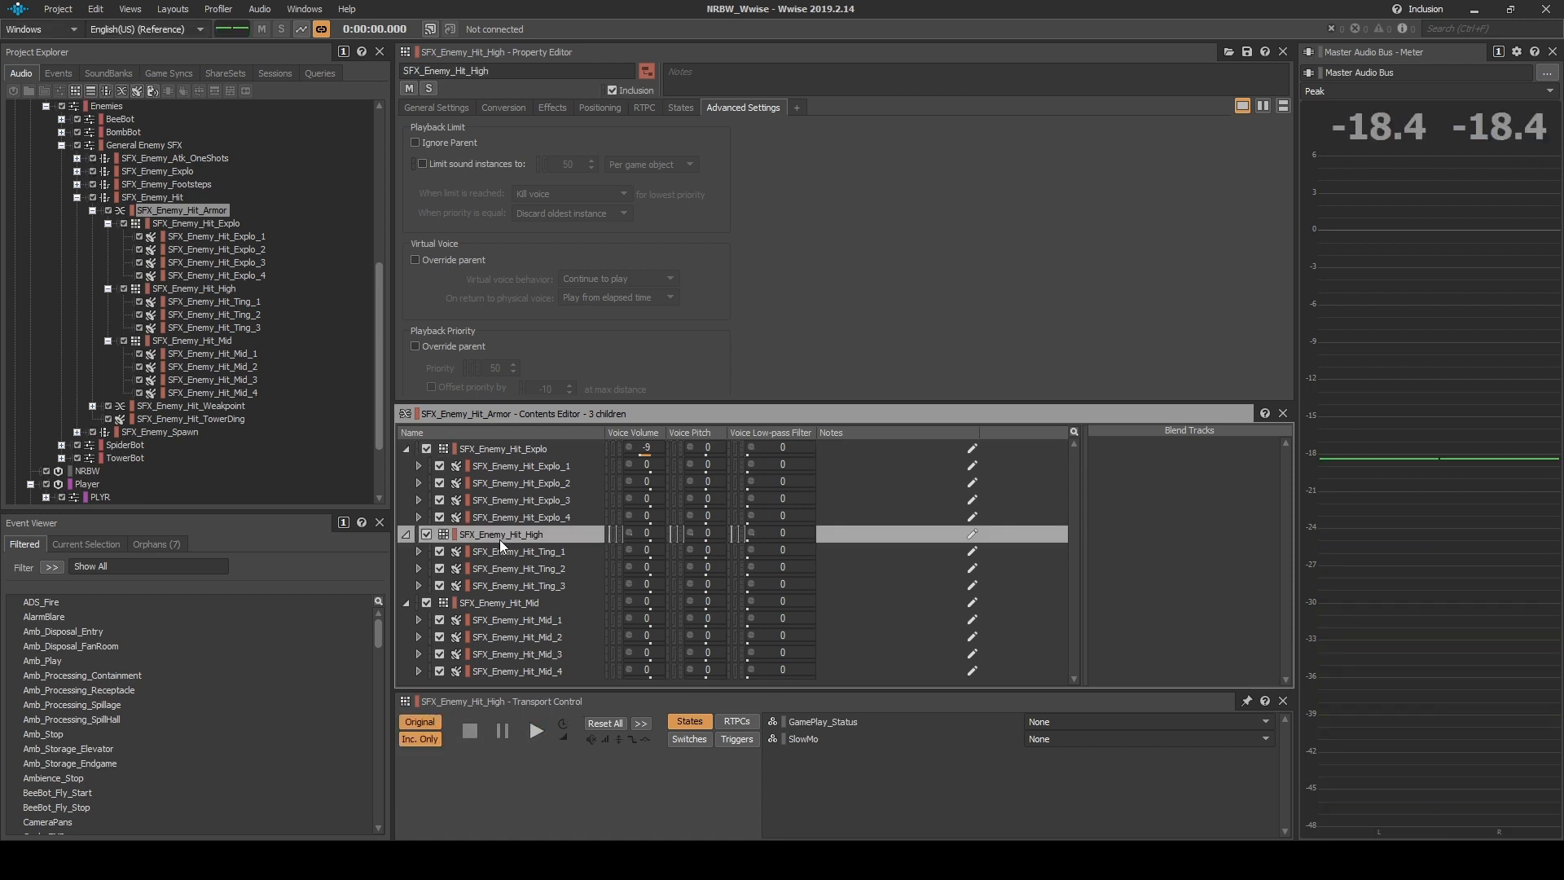
pyautogui.click(509, 603)
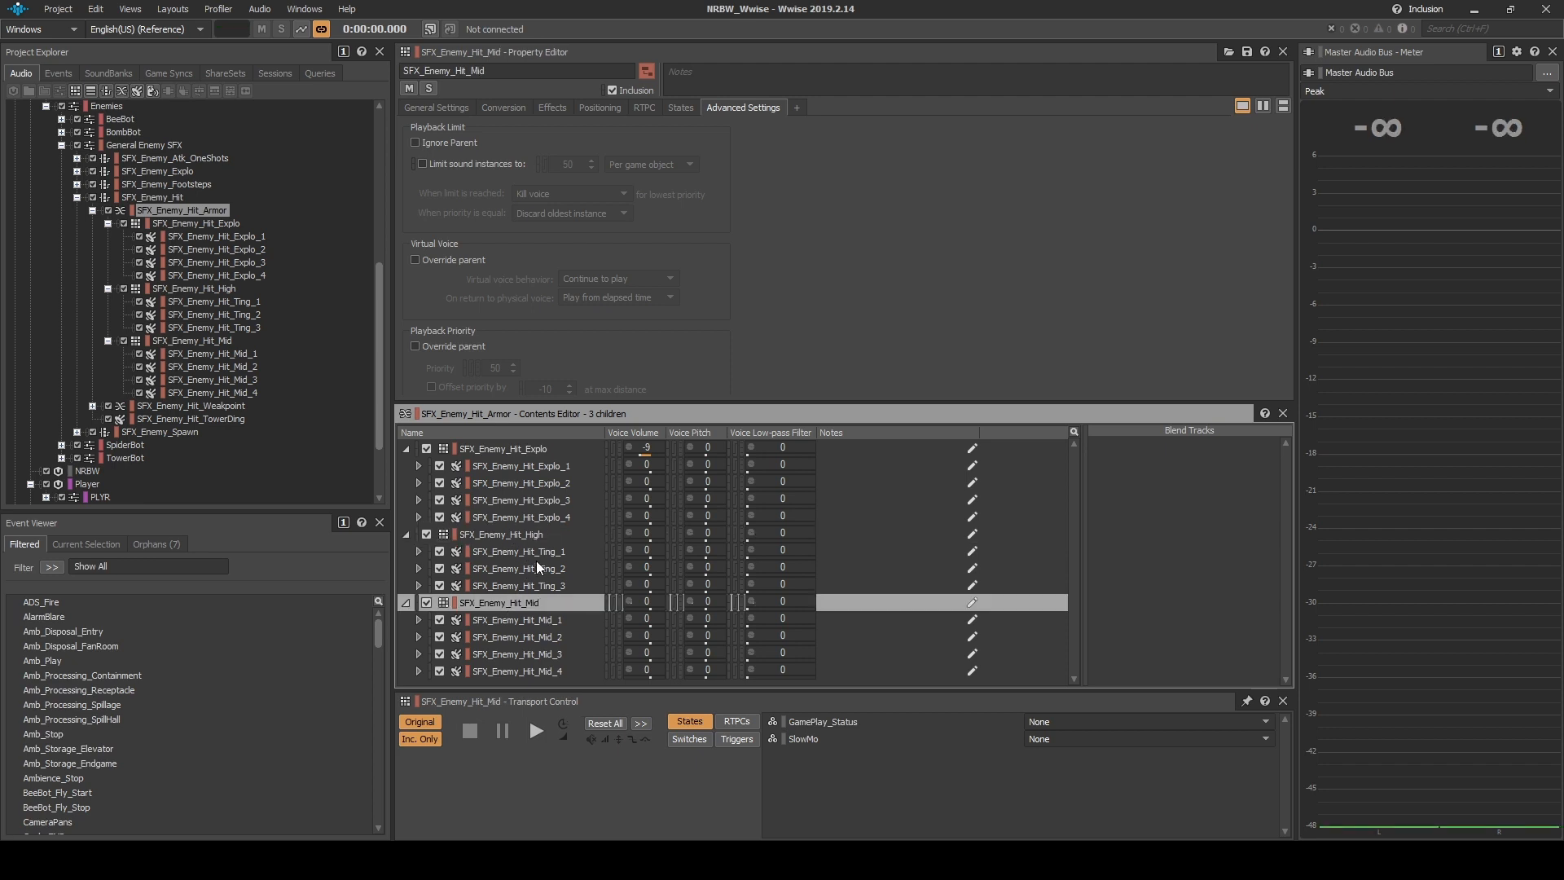
pyautogui.press('space')
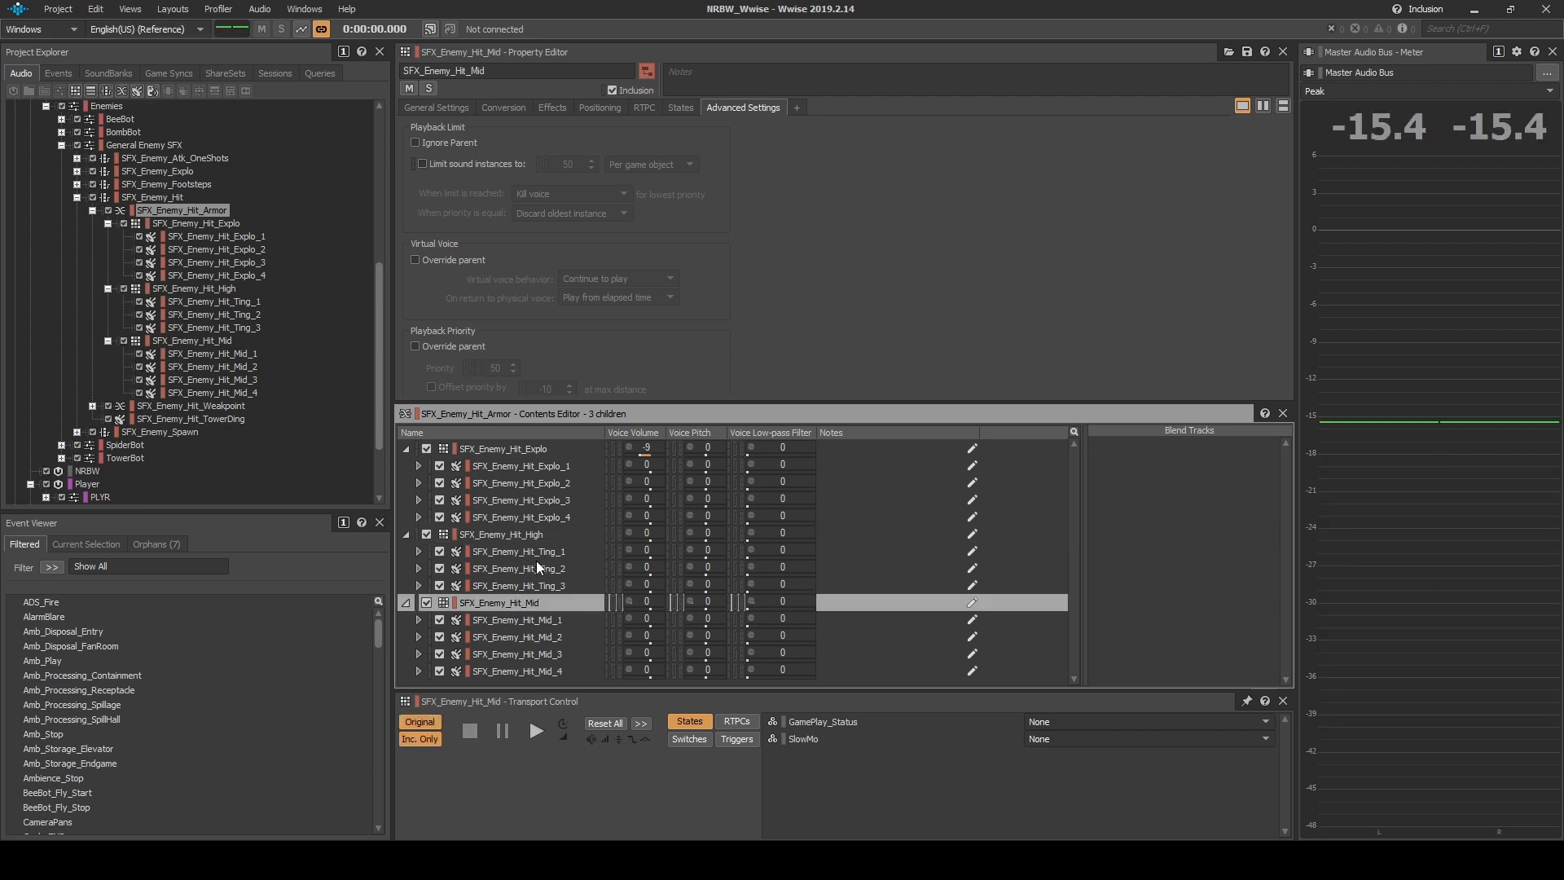
# Audition the combined SFX_Enemy_Hit_Armor container and inspect its Explo_4, Ting_3 and Mid_4 sounds.
pyautogui.click(182, 211)
pyautogui.press('space')
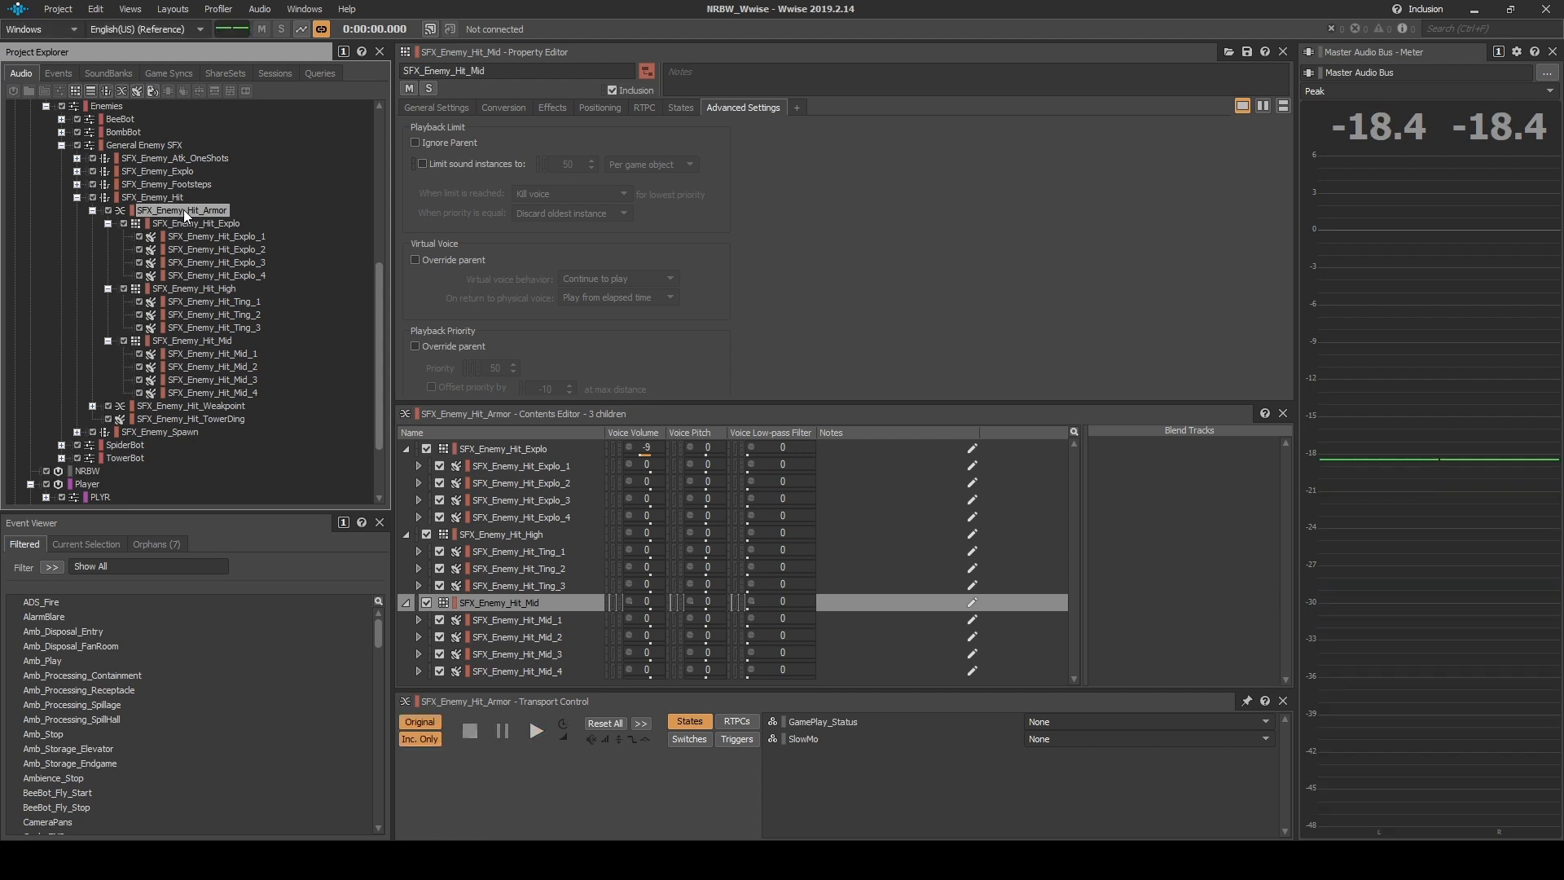
pyautogui.click(550, 519)
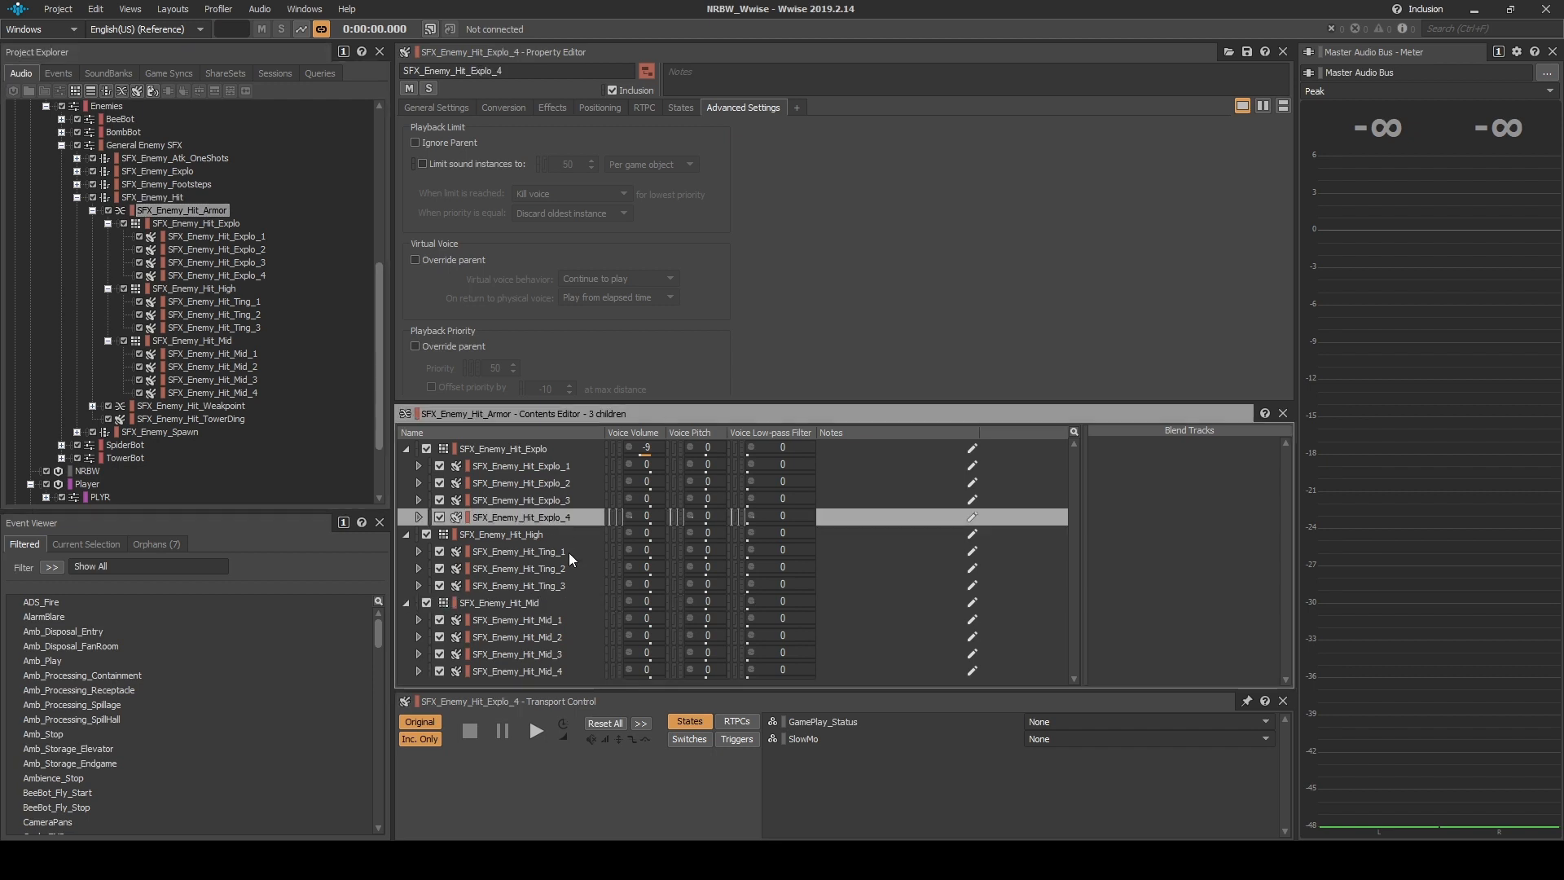
pyautogui.click(551, 586)
pyautogui.click(554, 673)
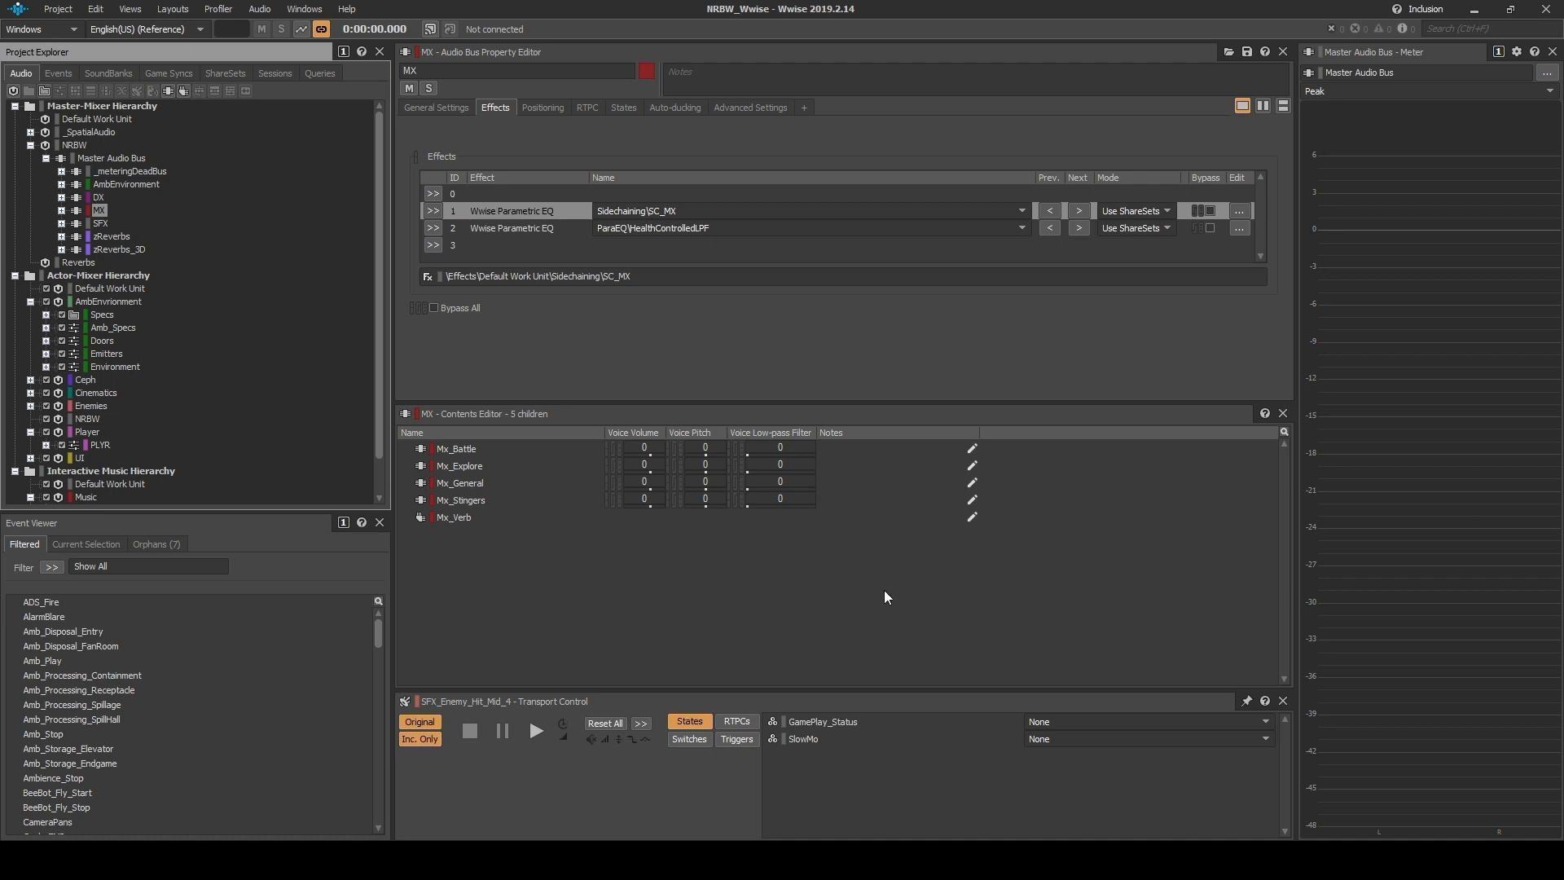
# Inspect the general settings and auxiliary sends of the Sfx_Coyota_Attacks bus under SFX.
pyautogui.click(59, 223)
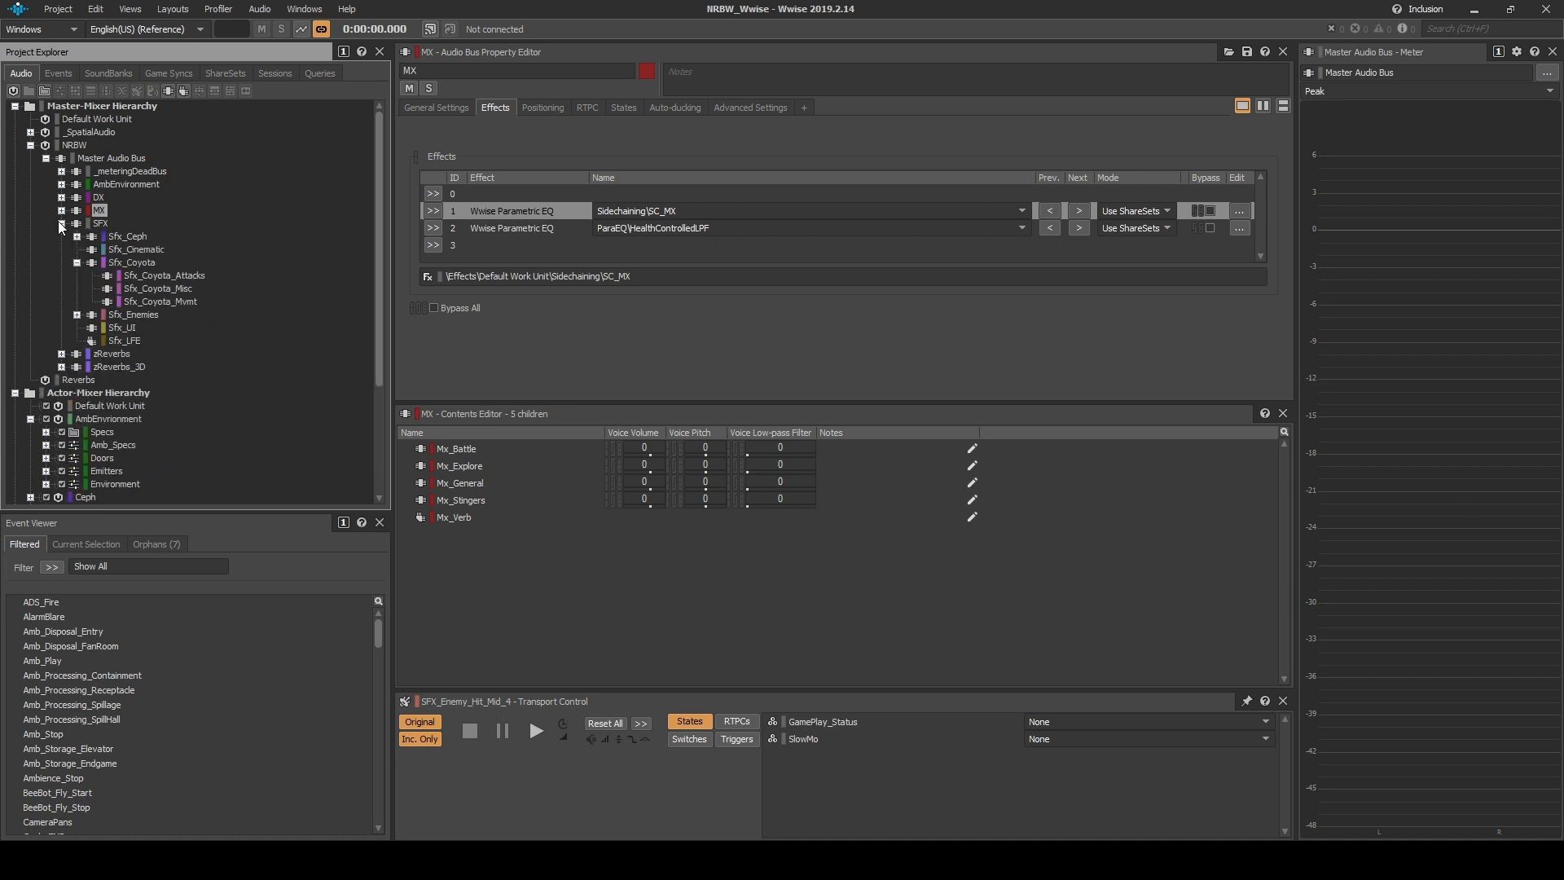
pyautogui.click(151, 277)
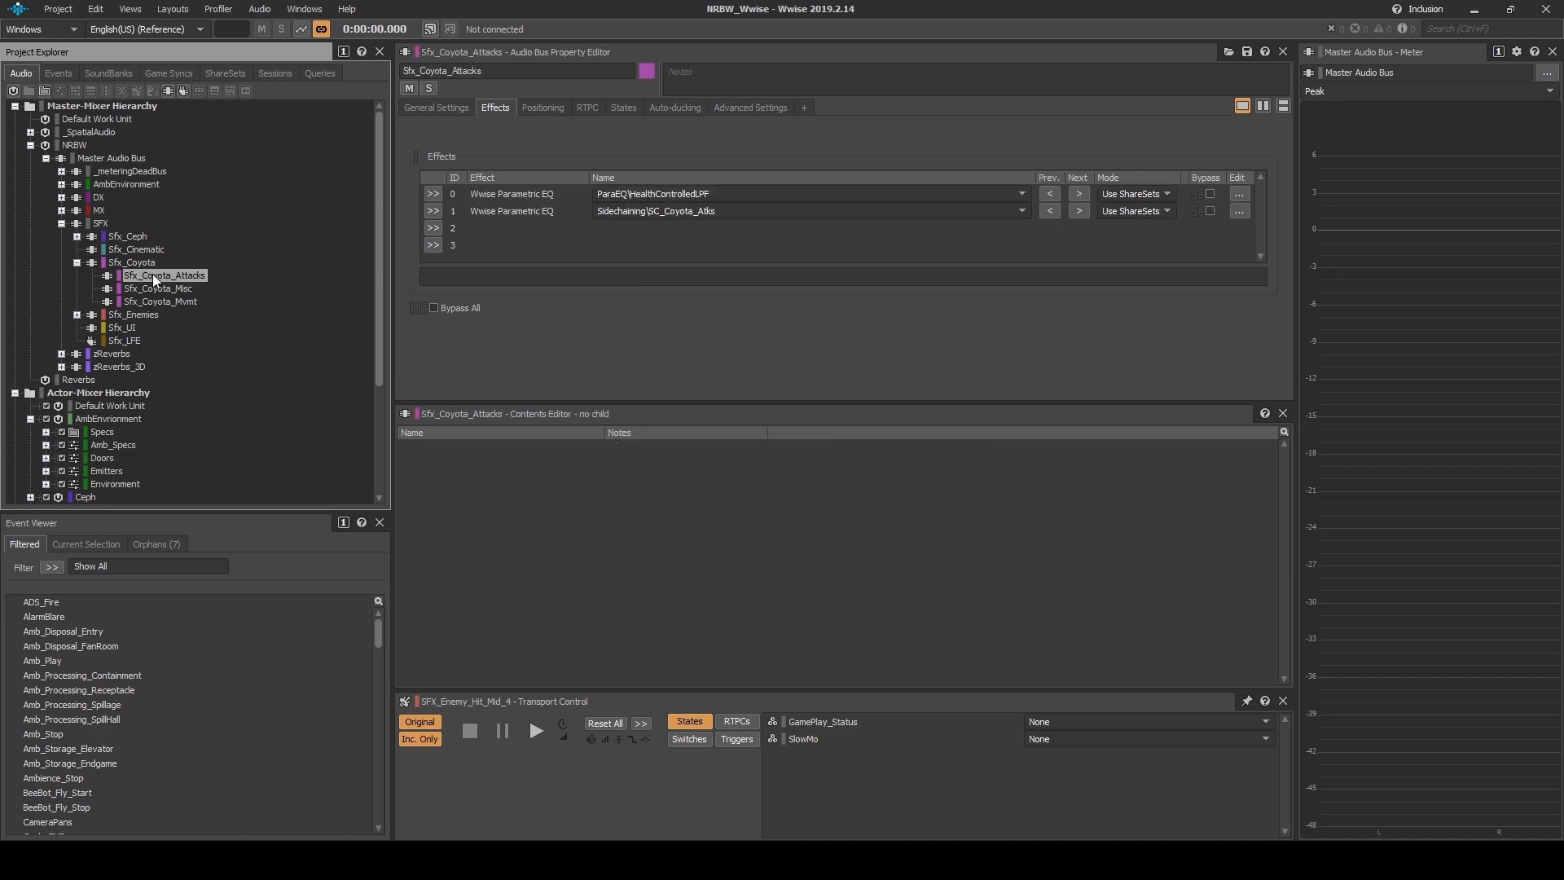
pyautogui.click(446, 107)
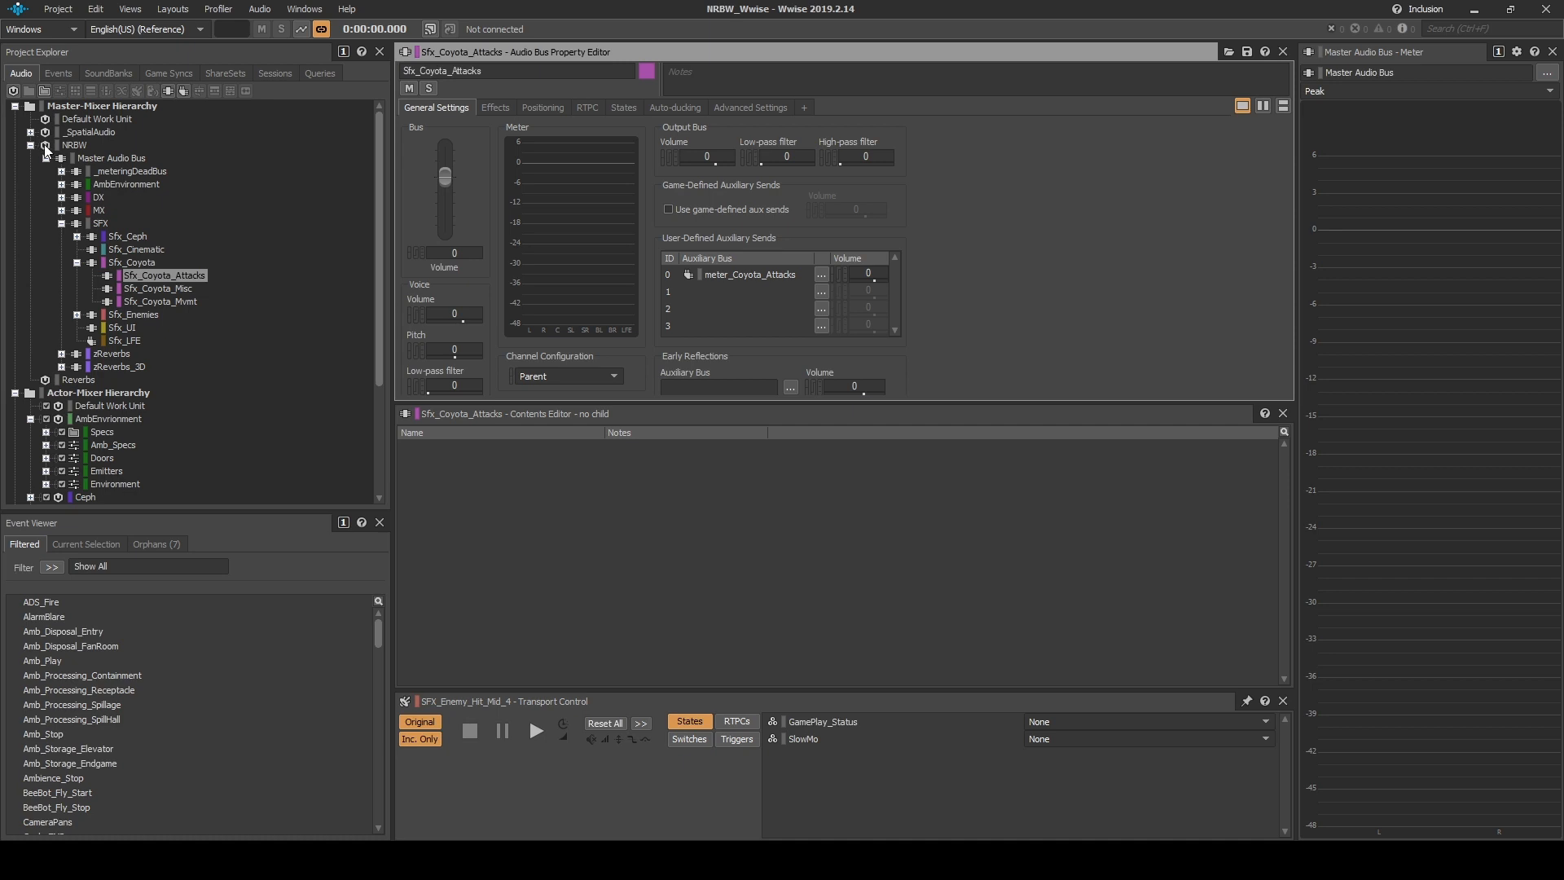
# Examine the WwMeter_Coyota_Atks meter effect settings on the meter_Coyota_Attacks auxiliary bus, including its output game parameter, and close the editor.
pyautogui.click(61, 171)
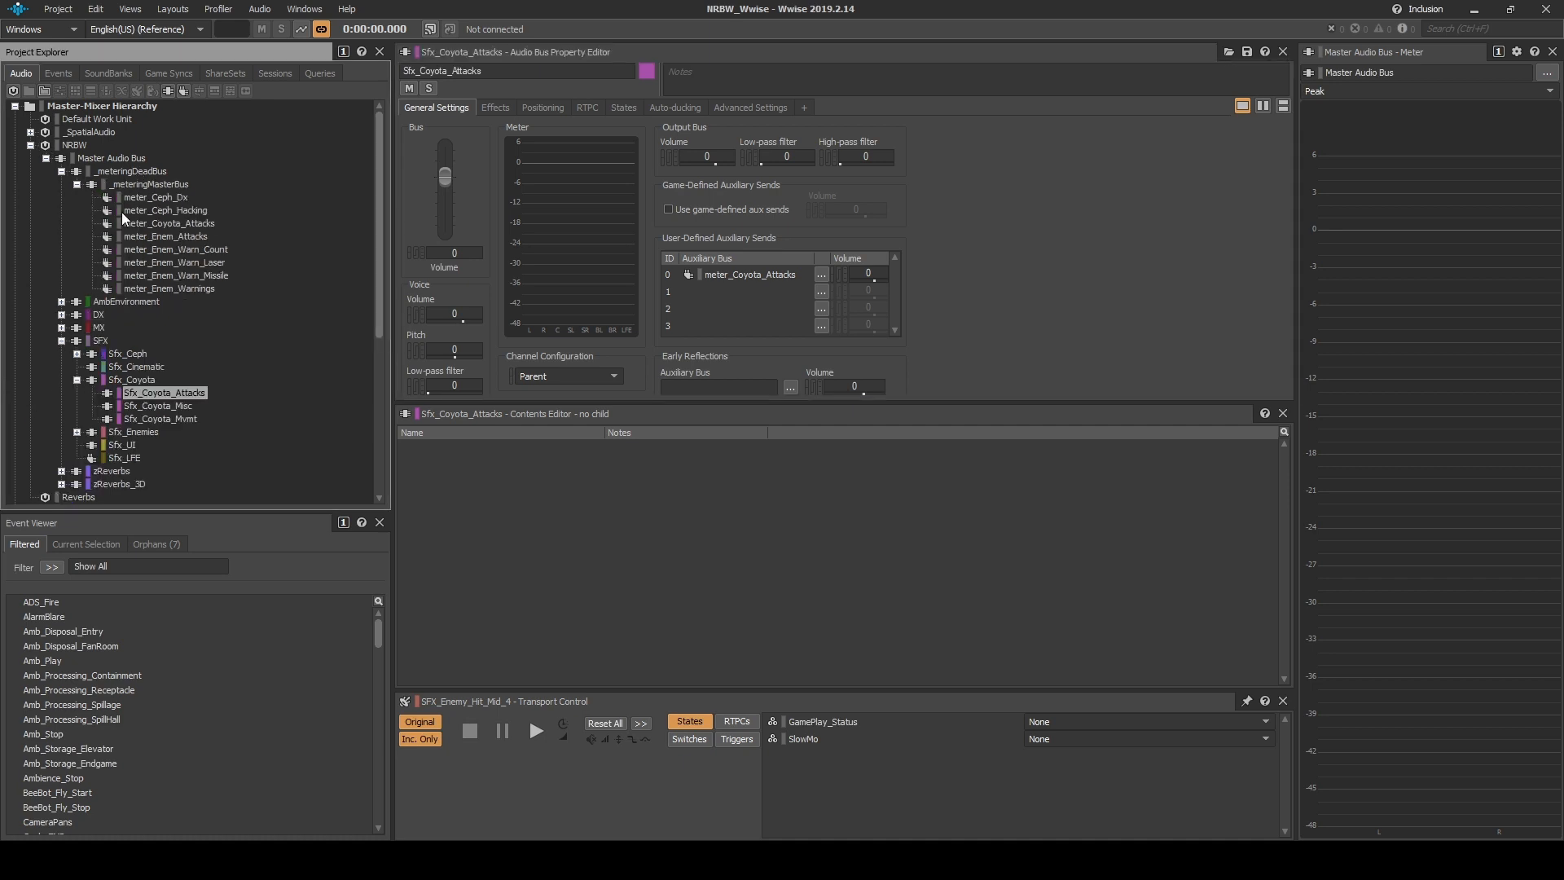
pyautogui.click(166, 223)
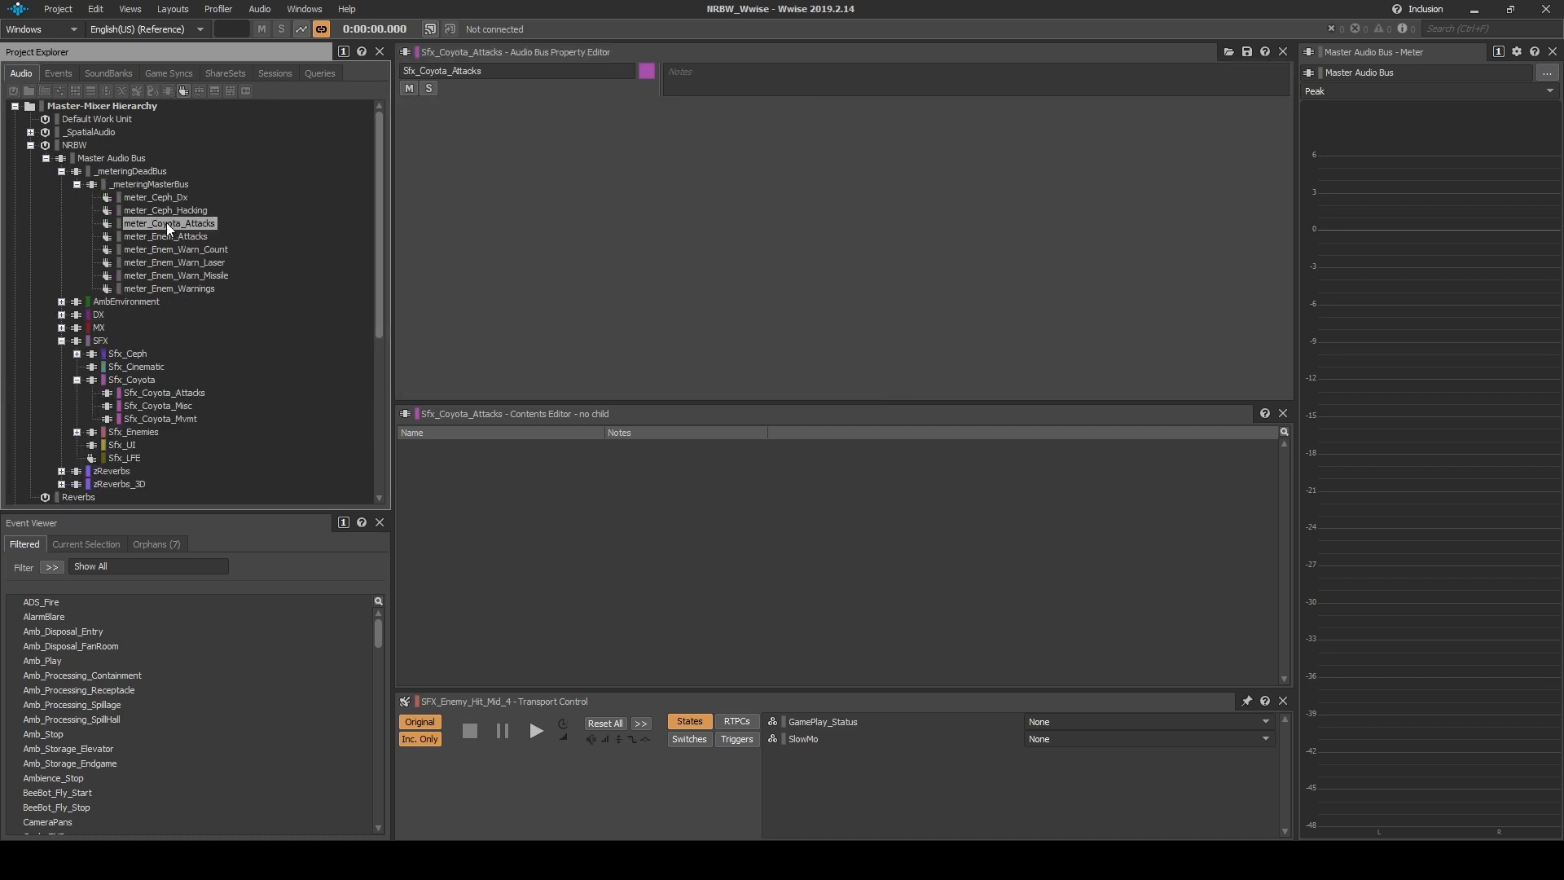
pyautogui.click(494, 108)
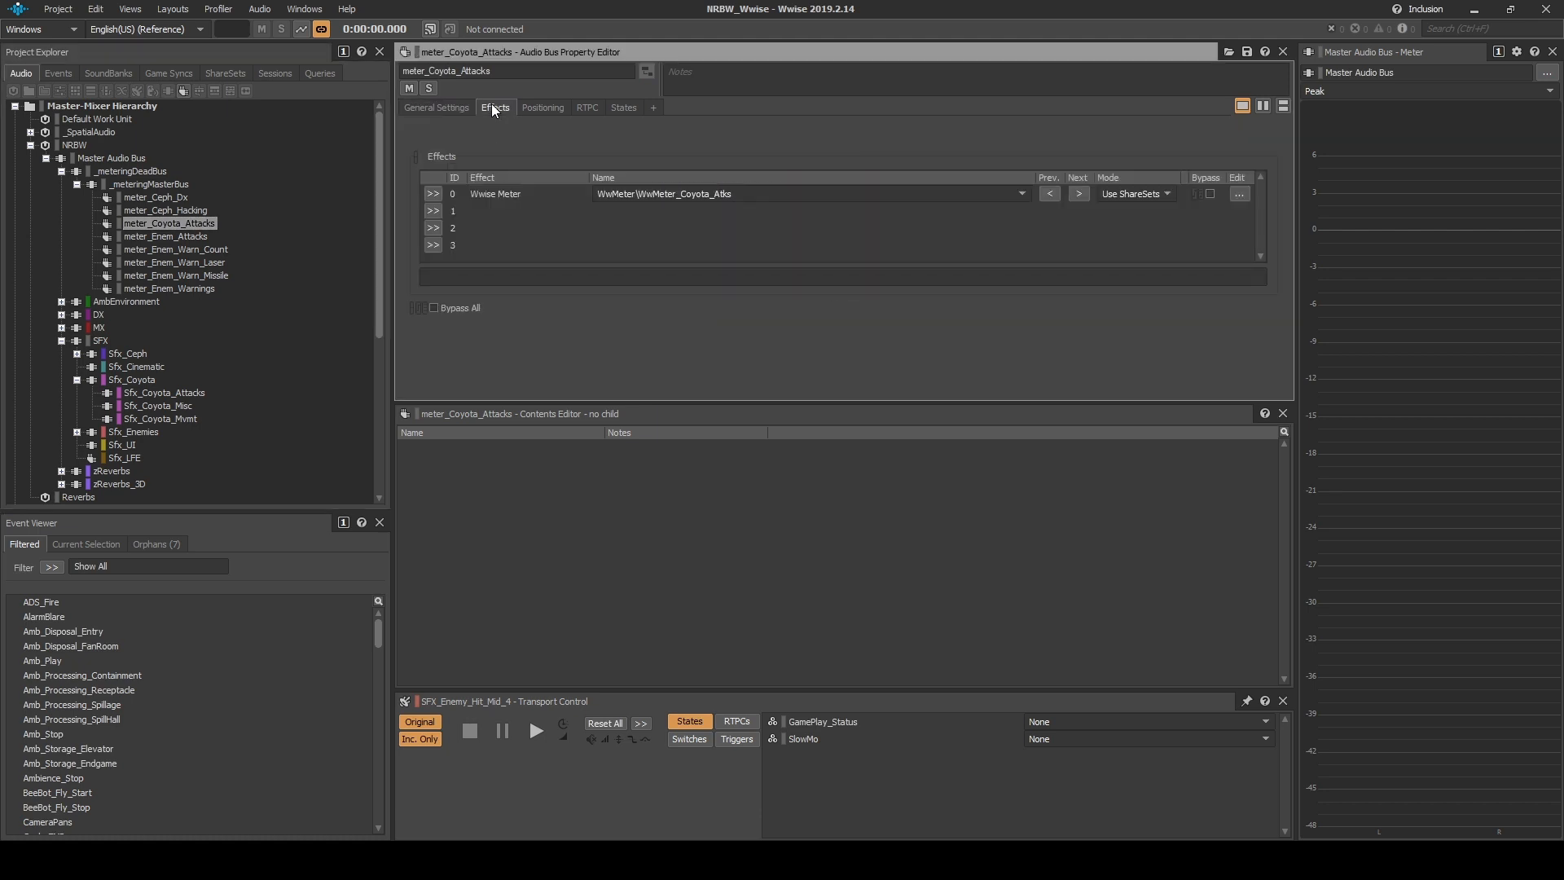
pyautogui.doubleClick(540, 194)
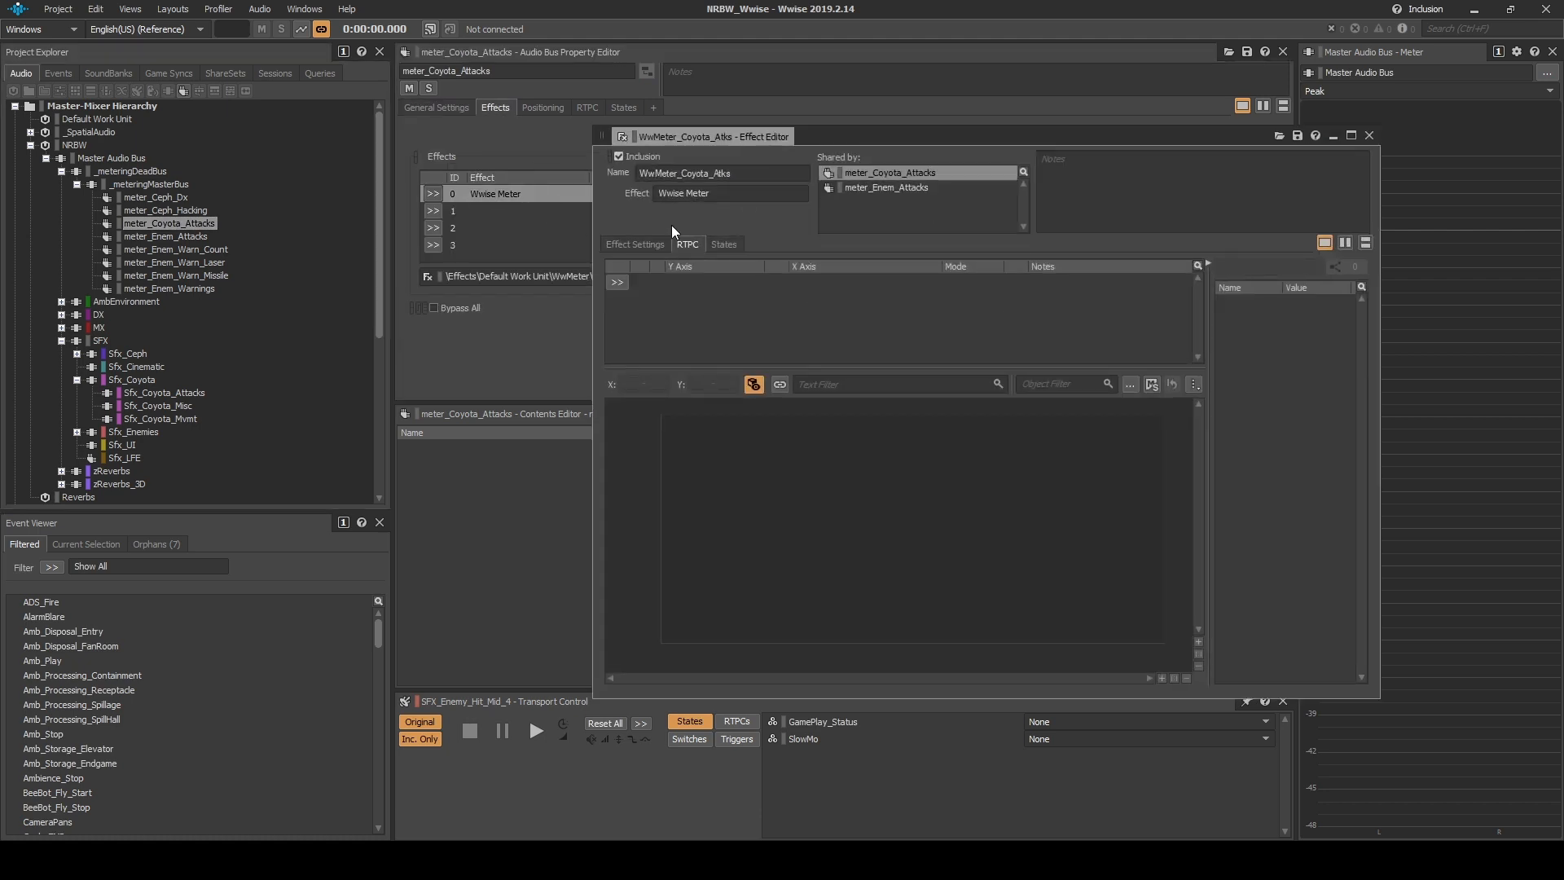
pyautogui.click(631, 243)
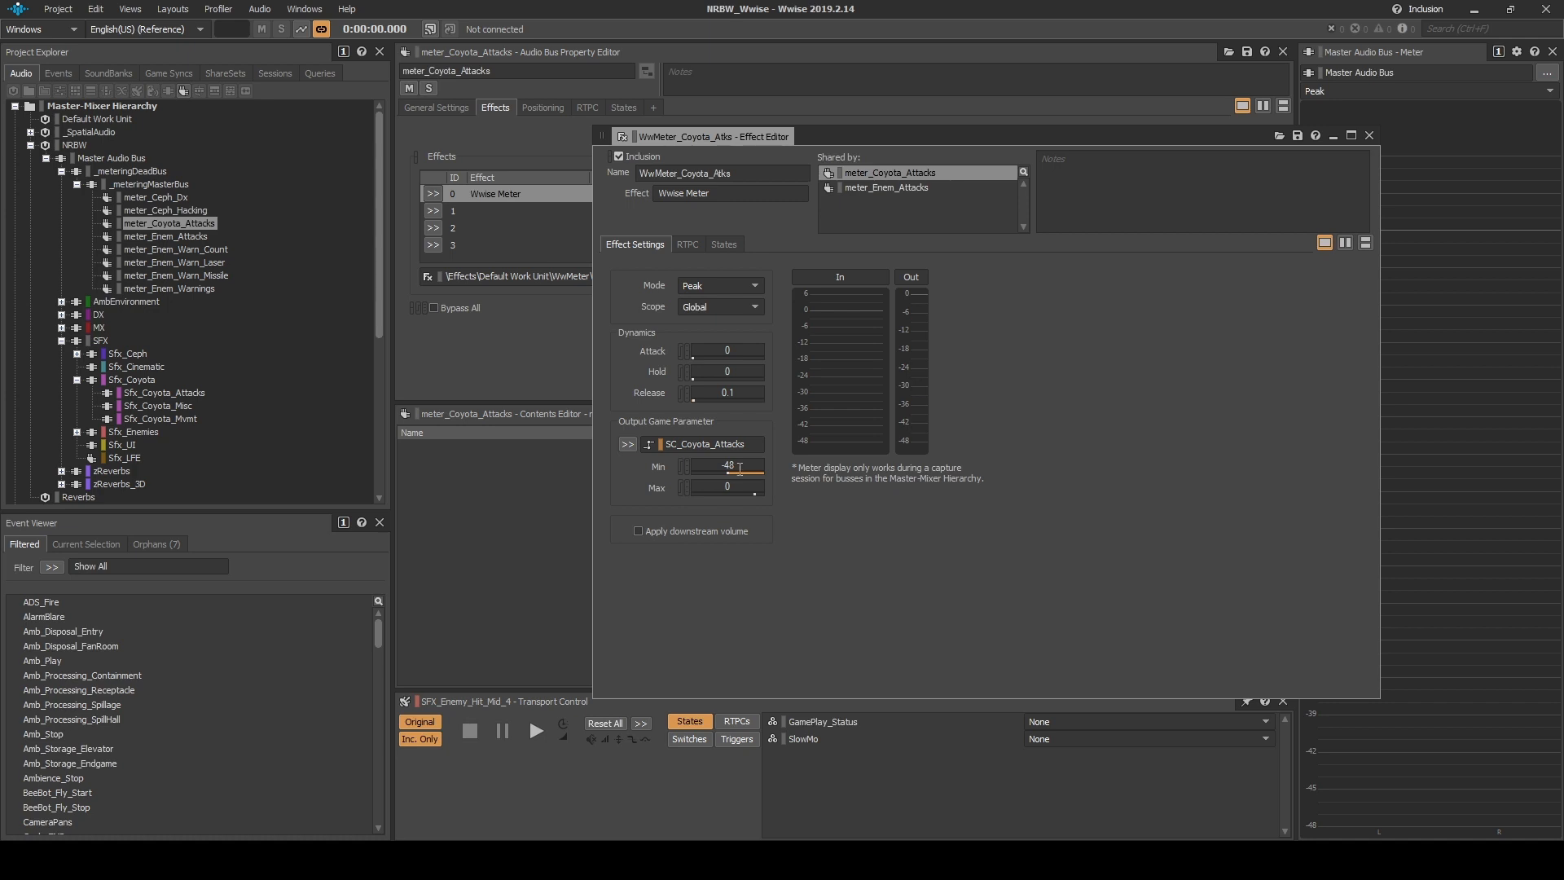
pyautogui.click(1370, 135)
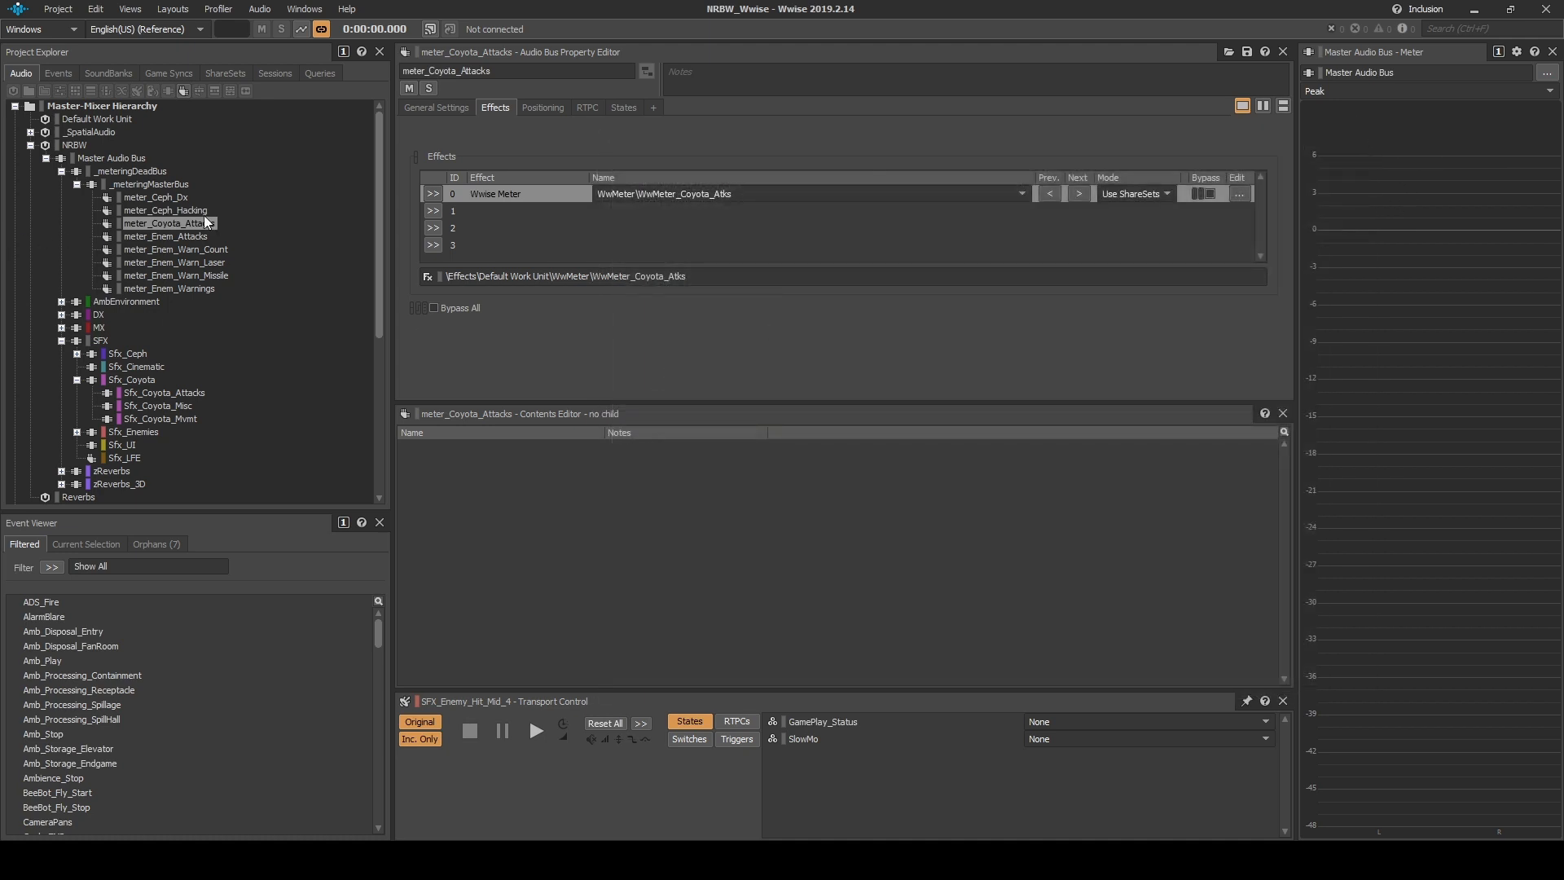
# Examine the NoGain effect settings on the _meteringDeadBus bus.
pyautogui.click(153, 170)
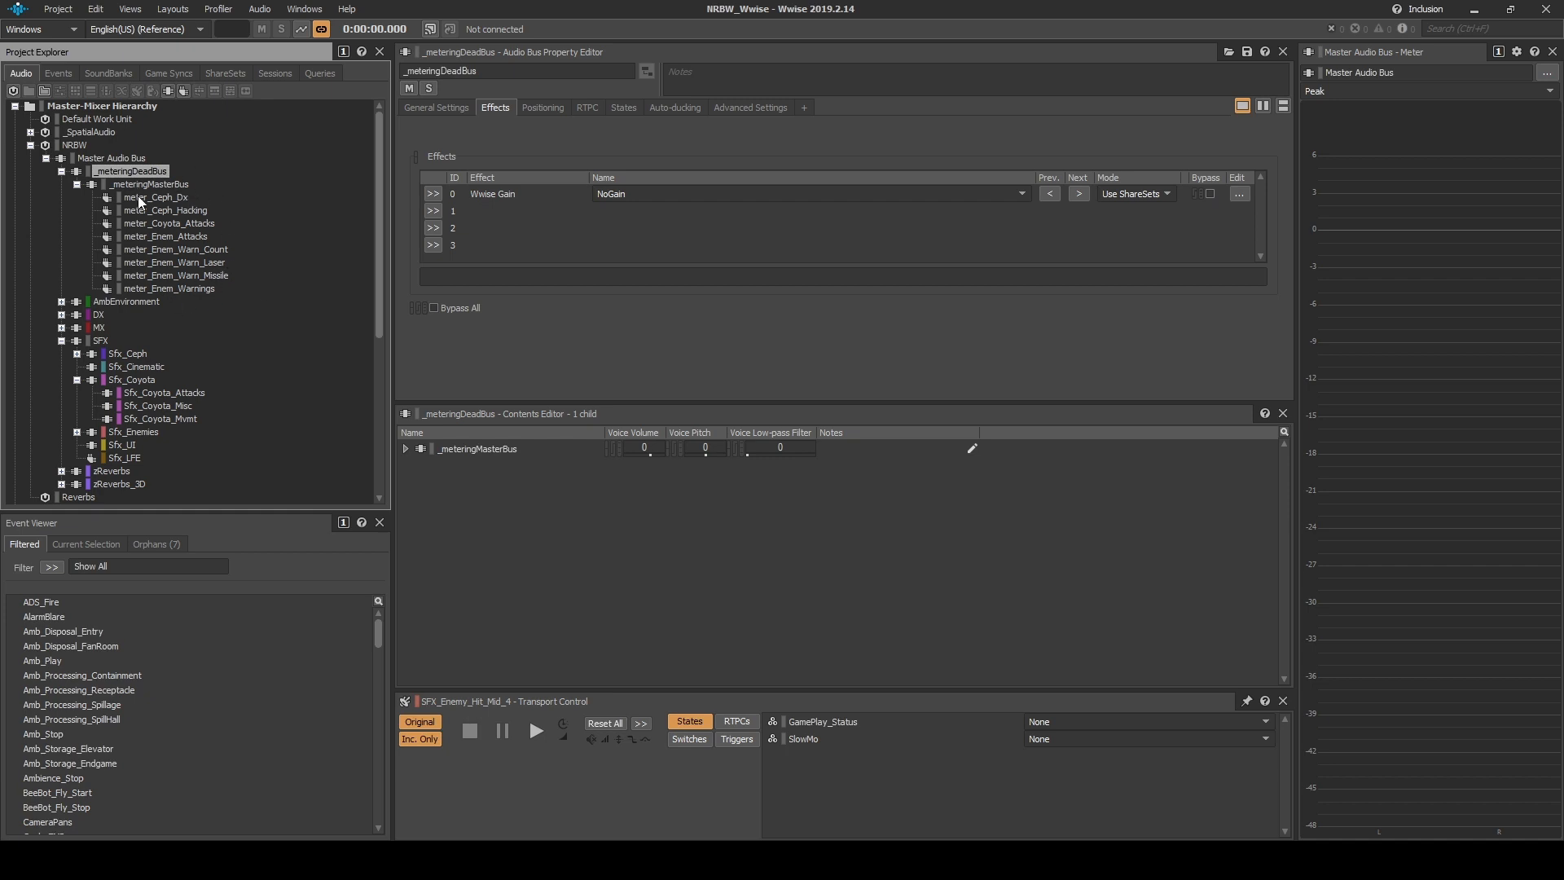
pyautogui.doubleClick(520, 193)
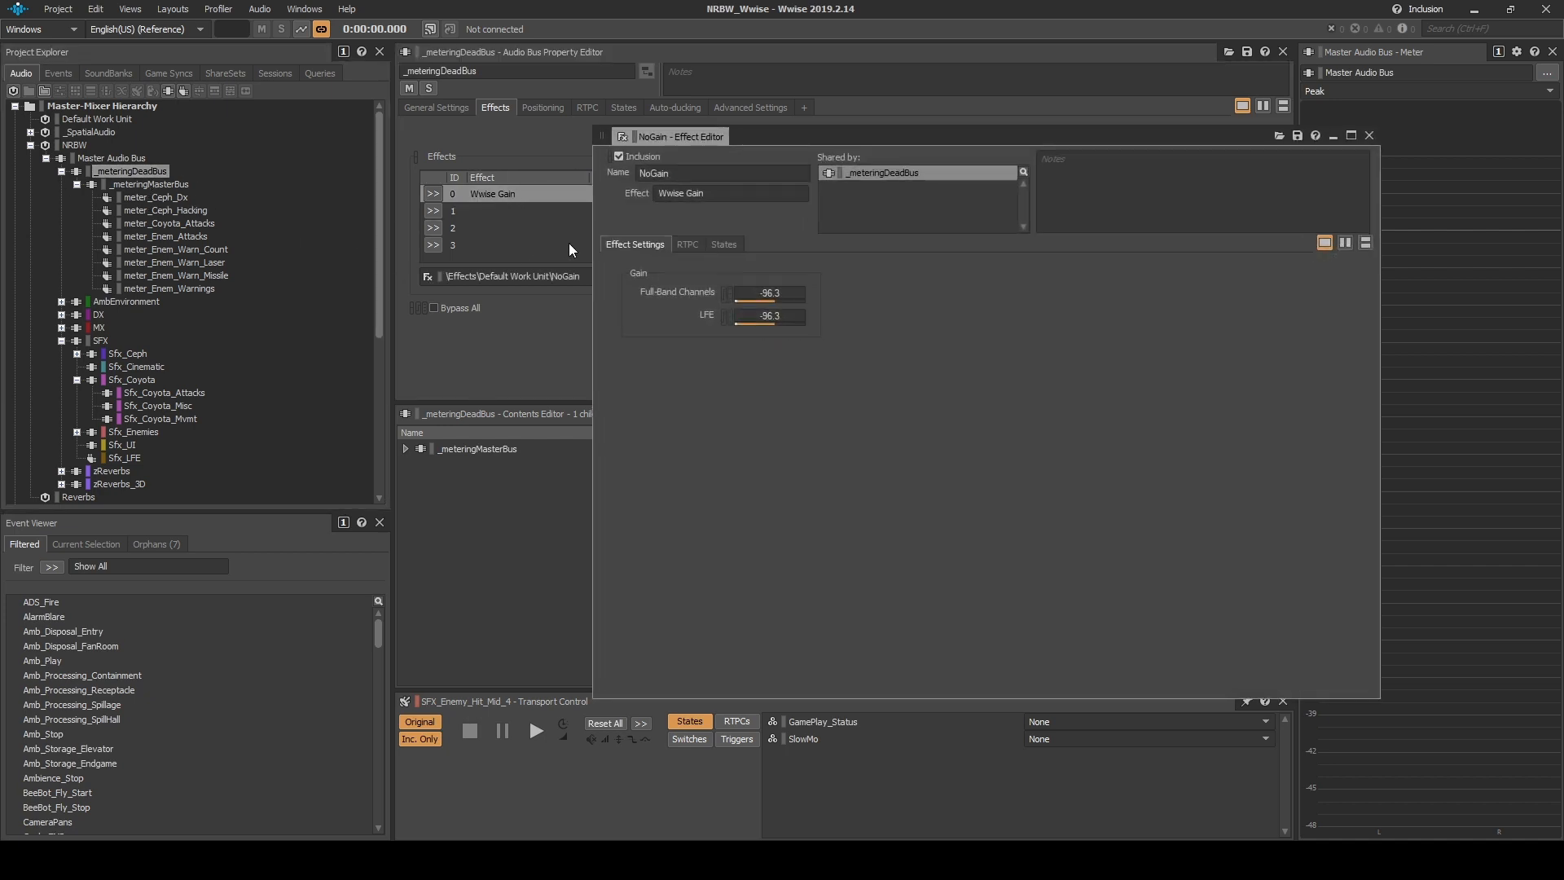
pyautogui.moveTo(808, 130); pyautogui.dragTo(855, 129)
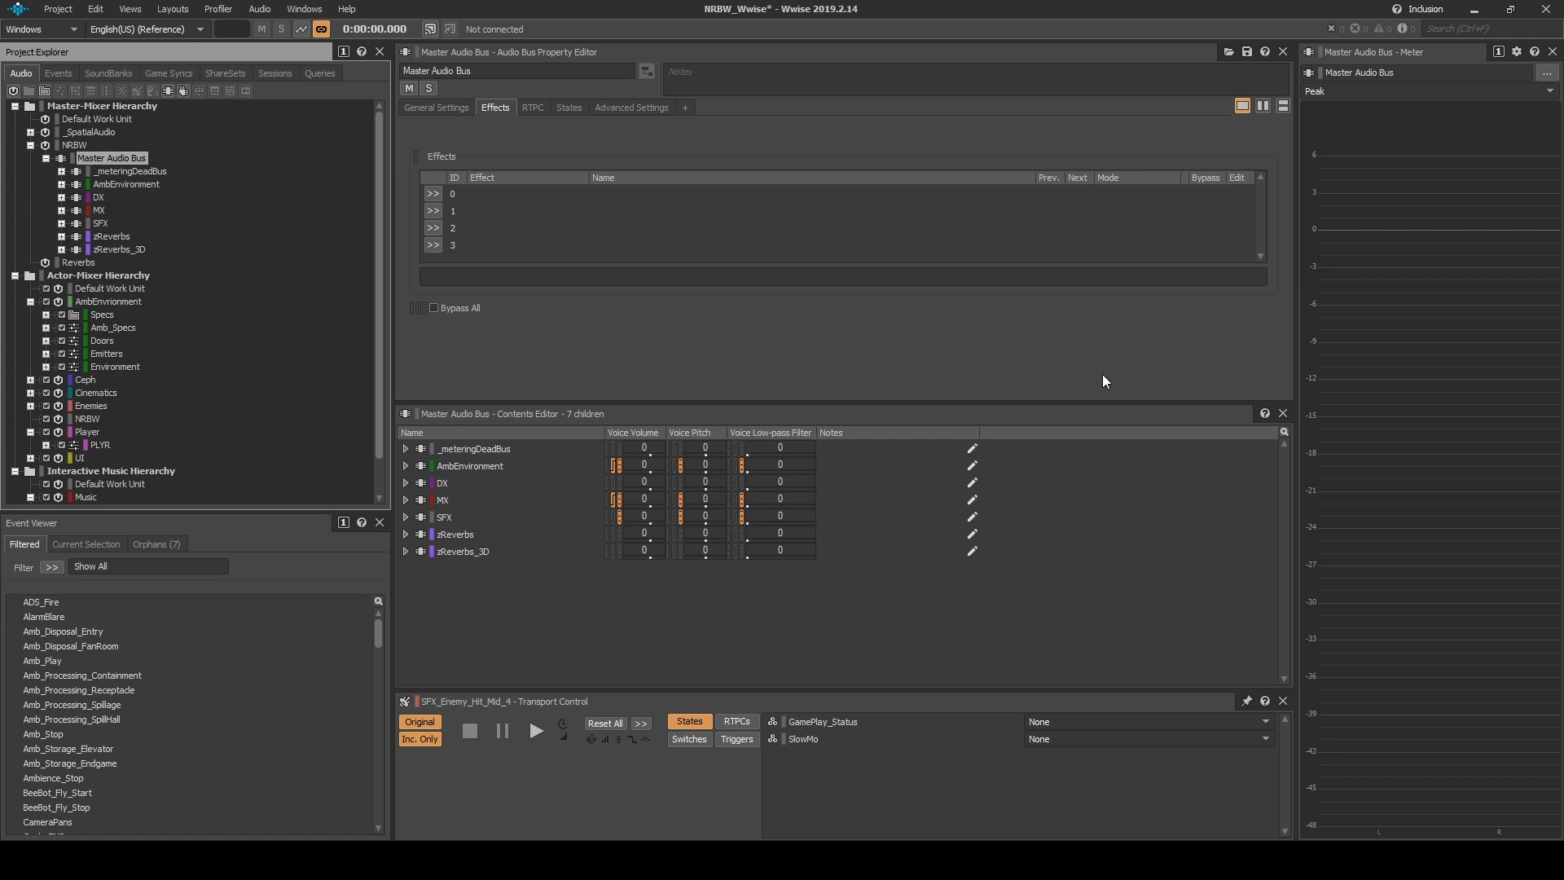
# Open the SC_MX Parametric EQ of the MX bus and view the Band 3 Gain curve driven by SC_Coyota_Attacks.
pyautogui.click(99, 211)
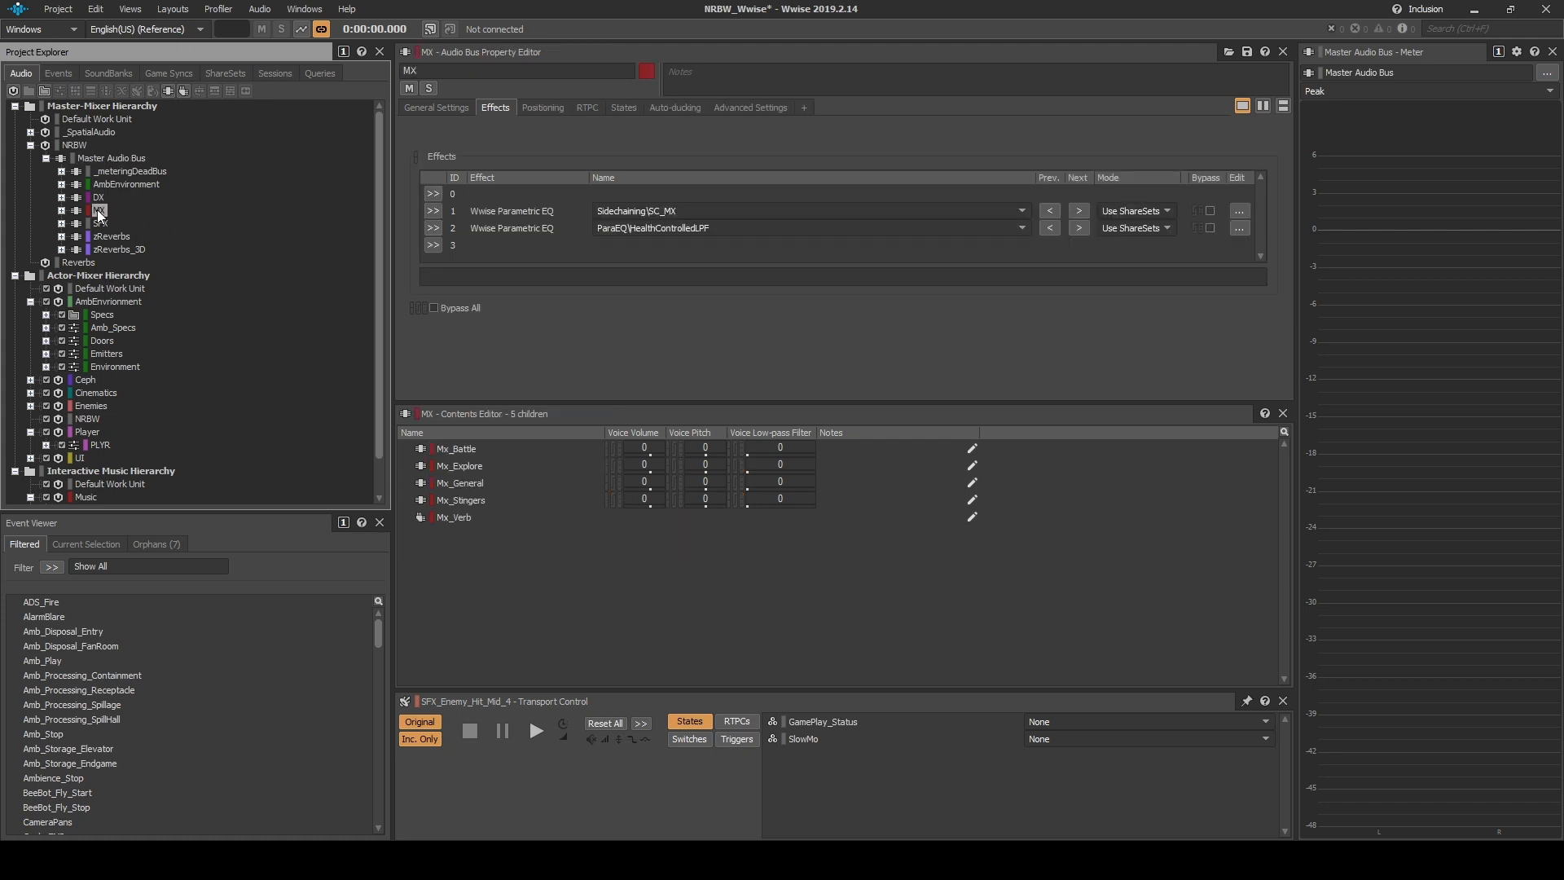
pyautogui.doubleClick(533, 212)
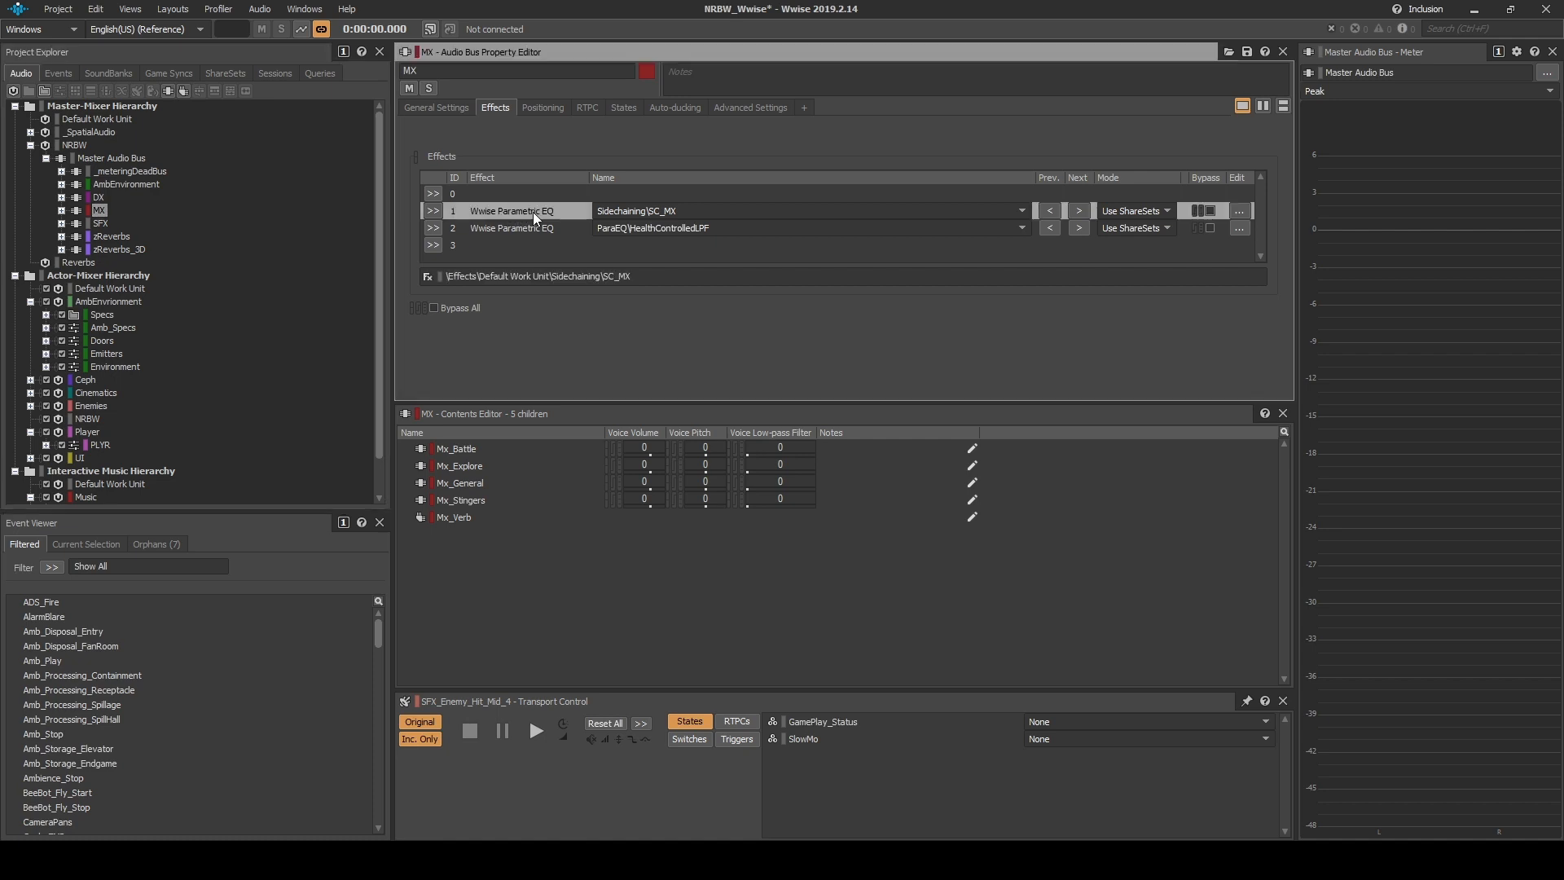
pyautogui.moveTo(910, 131); pyautogui.dragTo(810, 109)
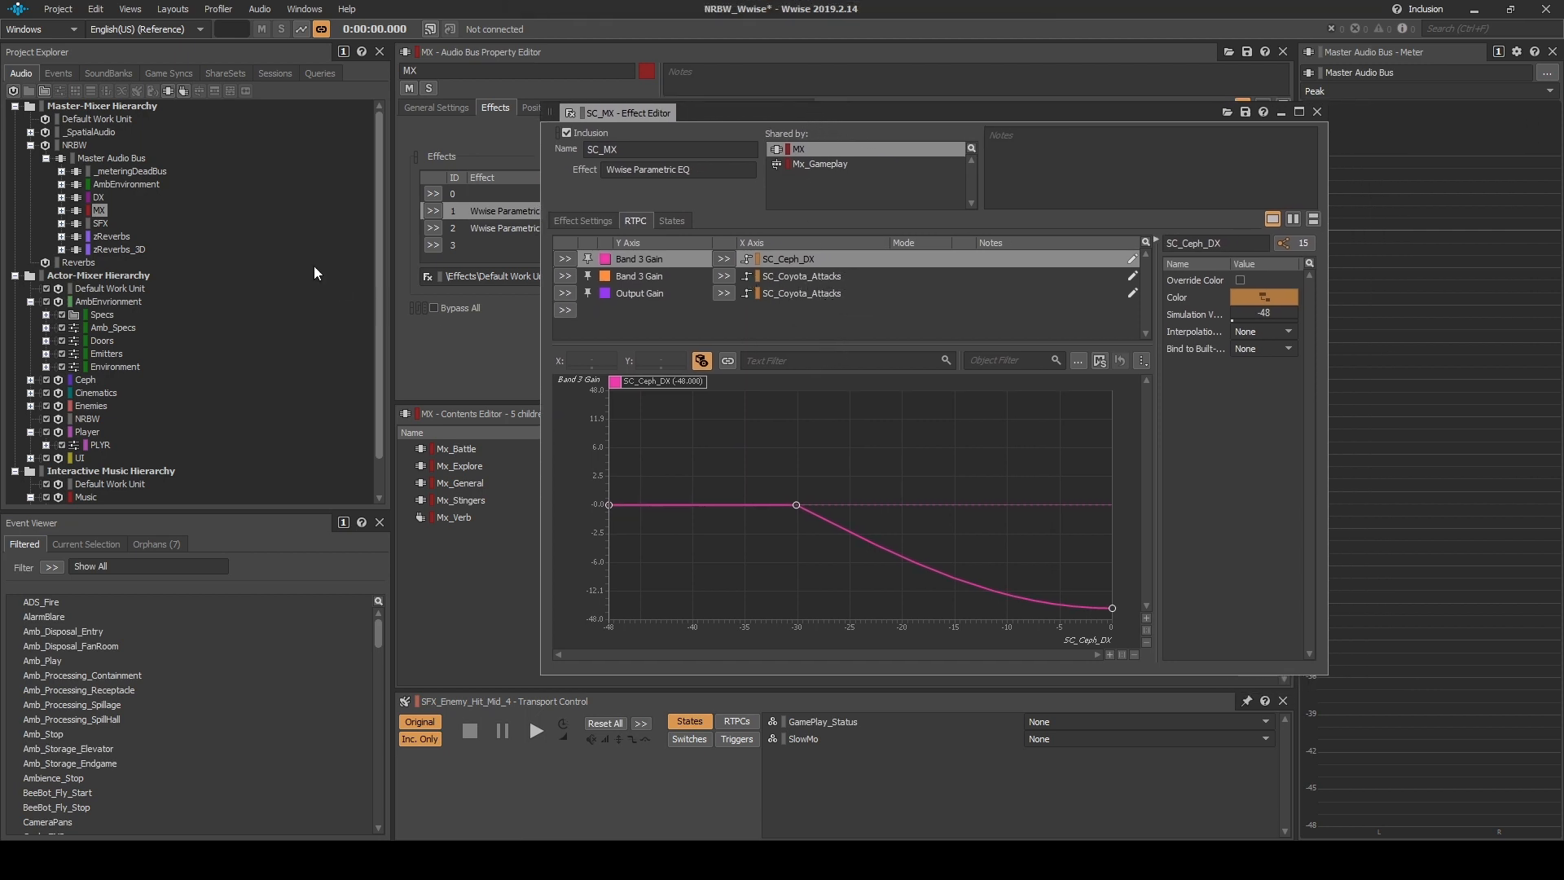
pyautogui.click(653, 277)
# Reshape the Output Gain curve driven by SC_Coyota_Attacks, moving its middle point to about -43.34, -48 and its end point down to -48.
pyautogui.click(663, 295)
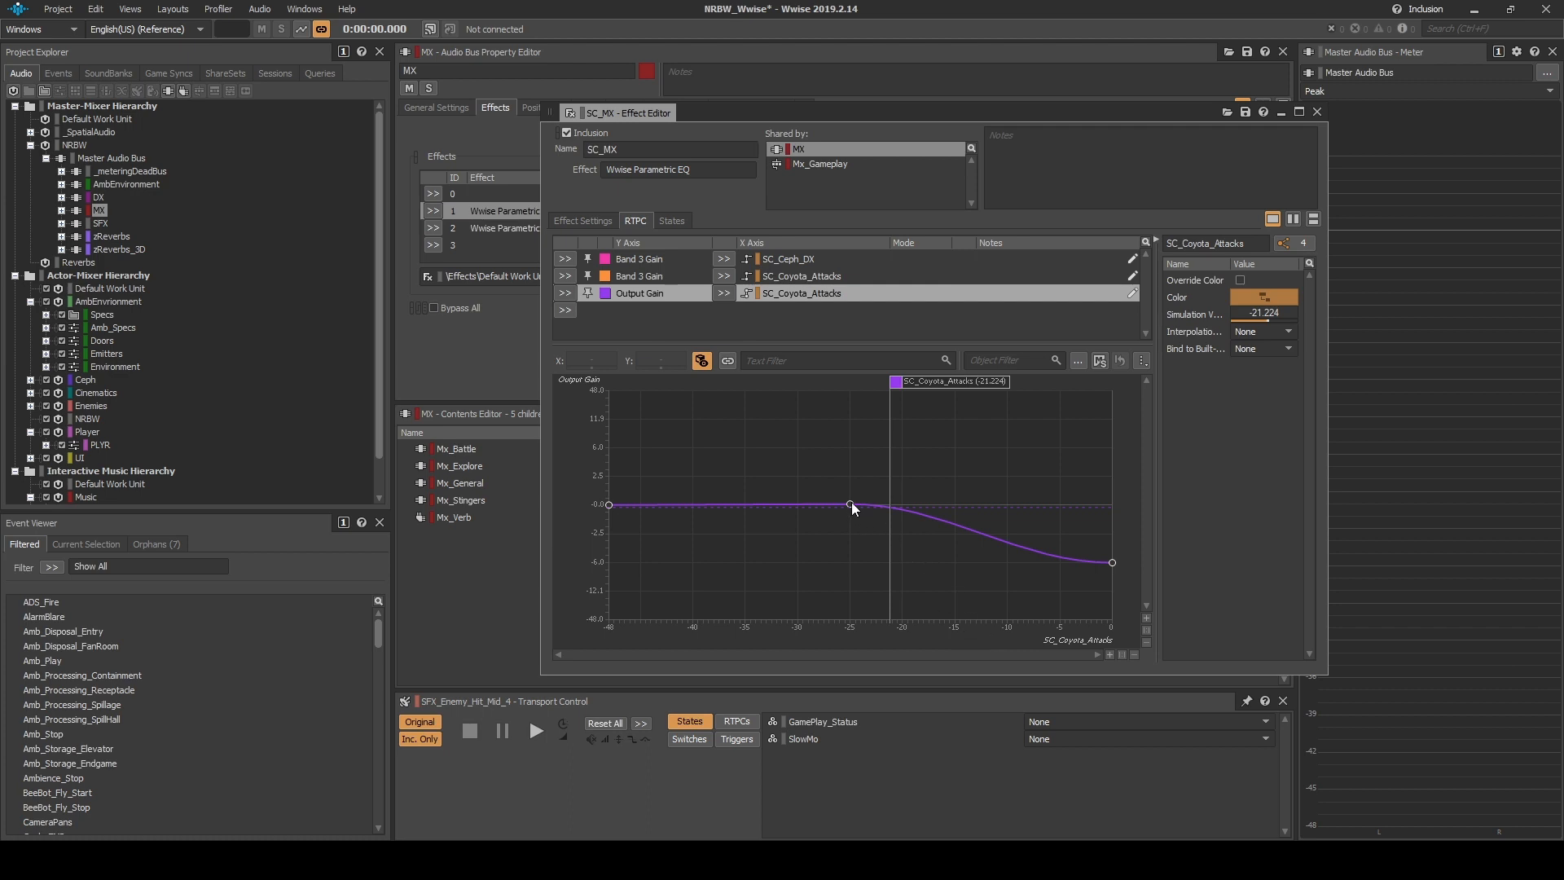
pyautogui.moveTo(852, 502); pyautogui.dragTo(677, 640)
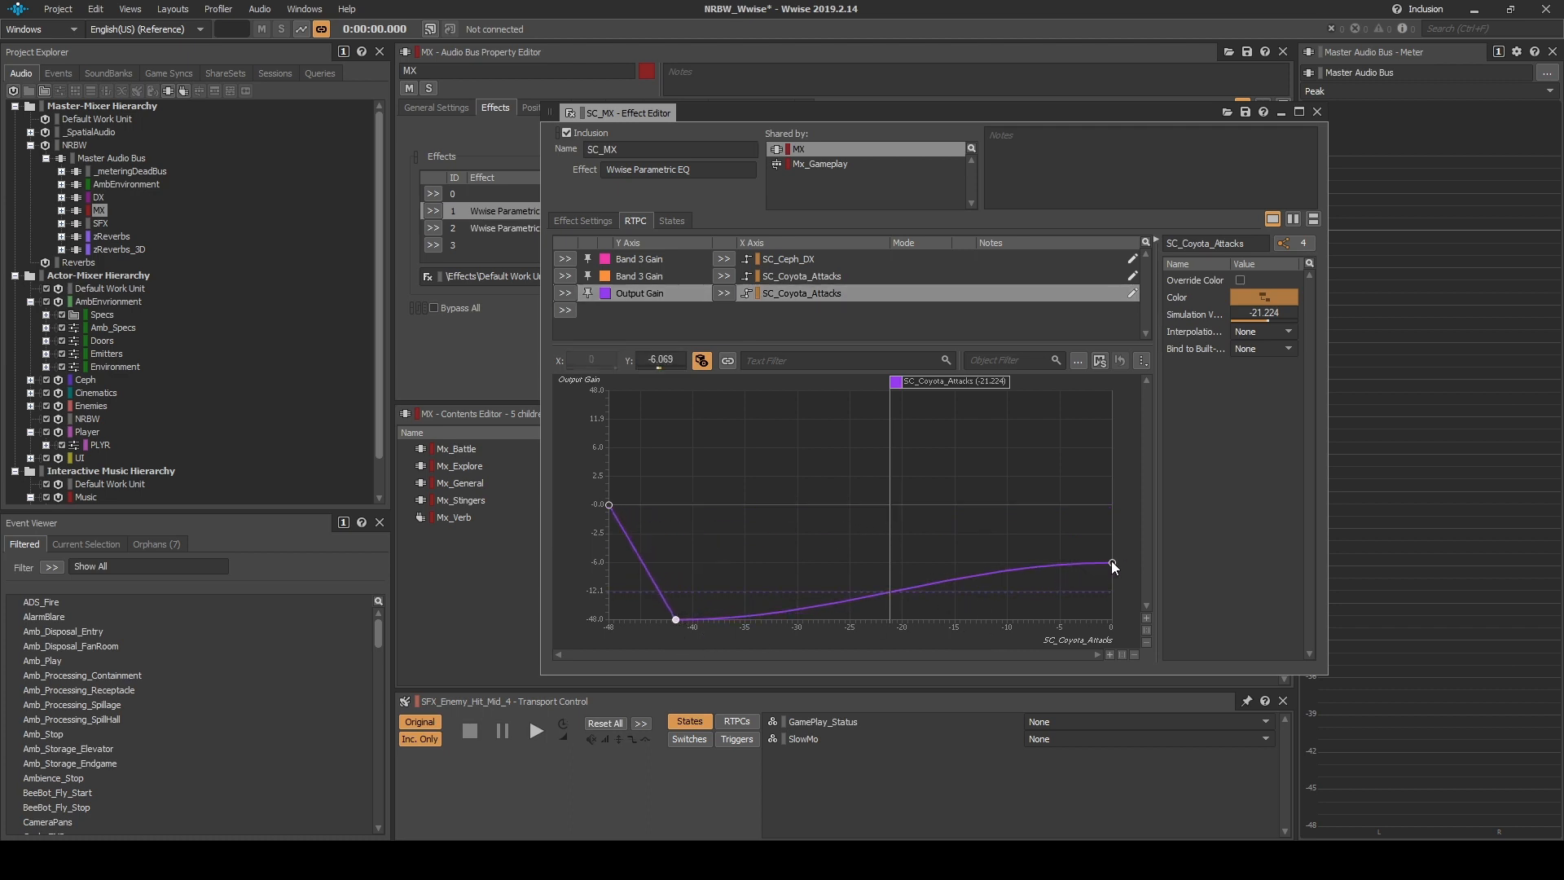
pyautogui.moveTo(1112, 562); pyautogui.dragTo(1112, 621)
pyautogui.moveTo(674, 617); pyautogui.dragTo(657, 621)
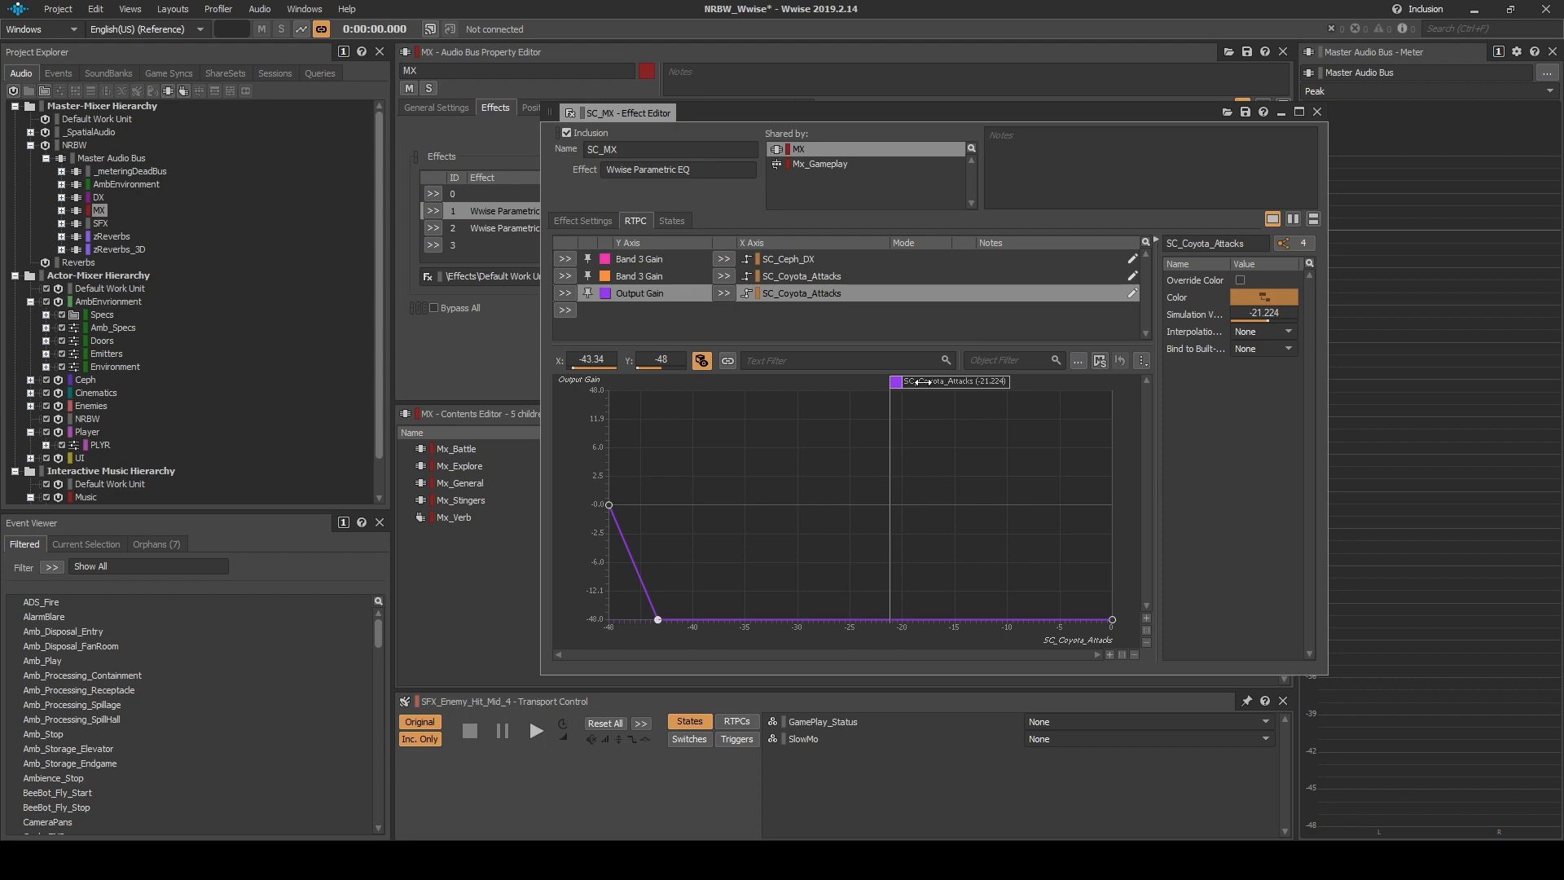
pyautogui.click(1318, 112)
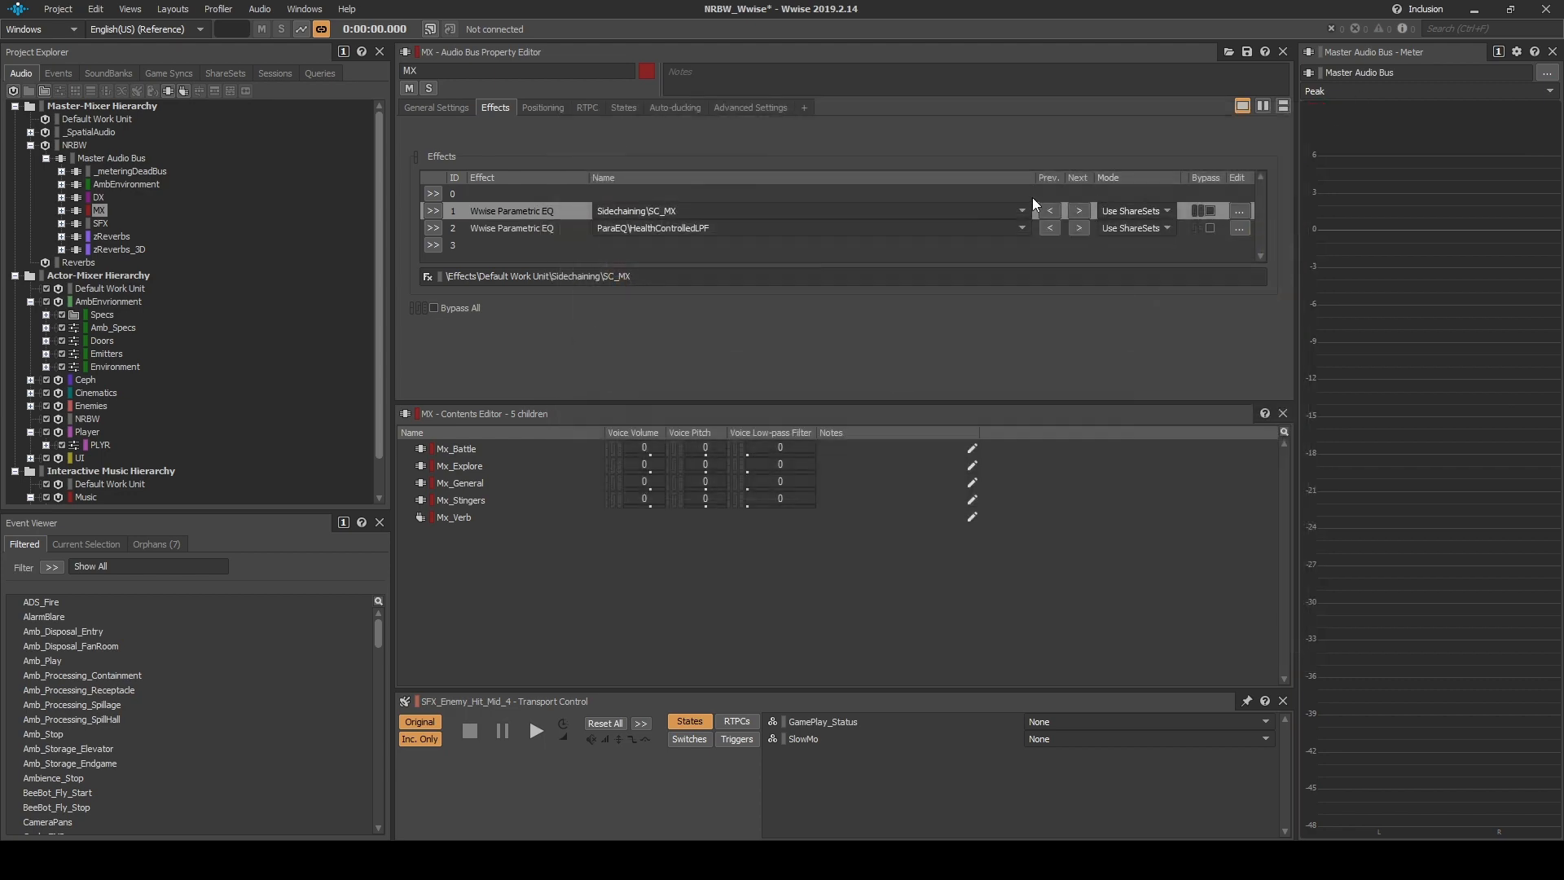
# Open the Sidechaining Soundcaster session, play Mx_Combat_Regular together with SFX_PLYR_AimShot, and stop the music.
pyautogui.hotkey('shift', 's')
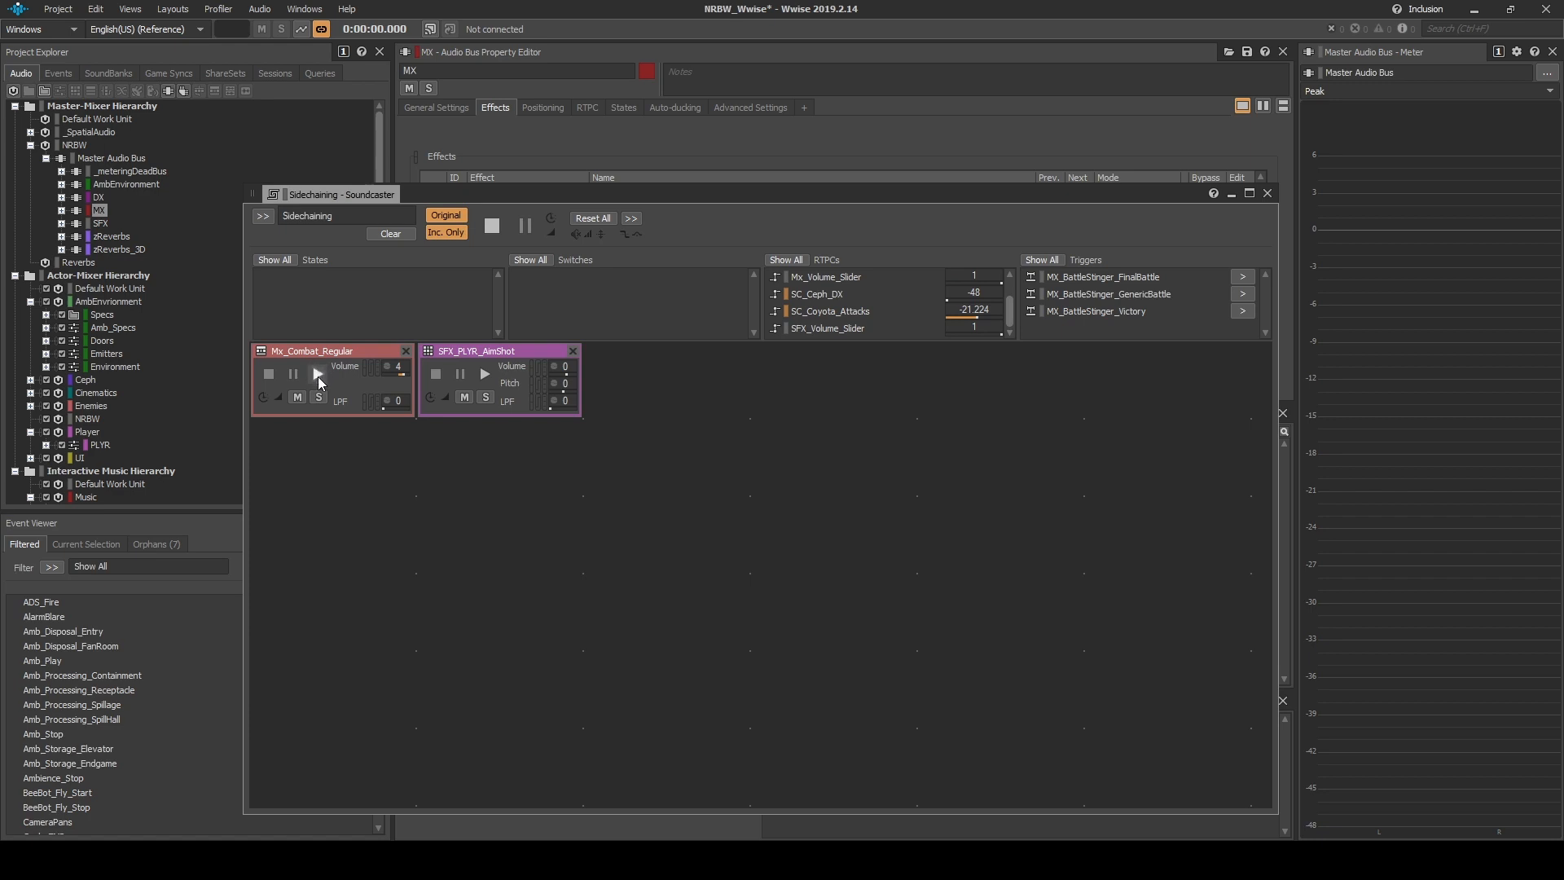
pyautogui.moveTo(584, 194); pyautogui.dragTo(583, 120)
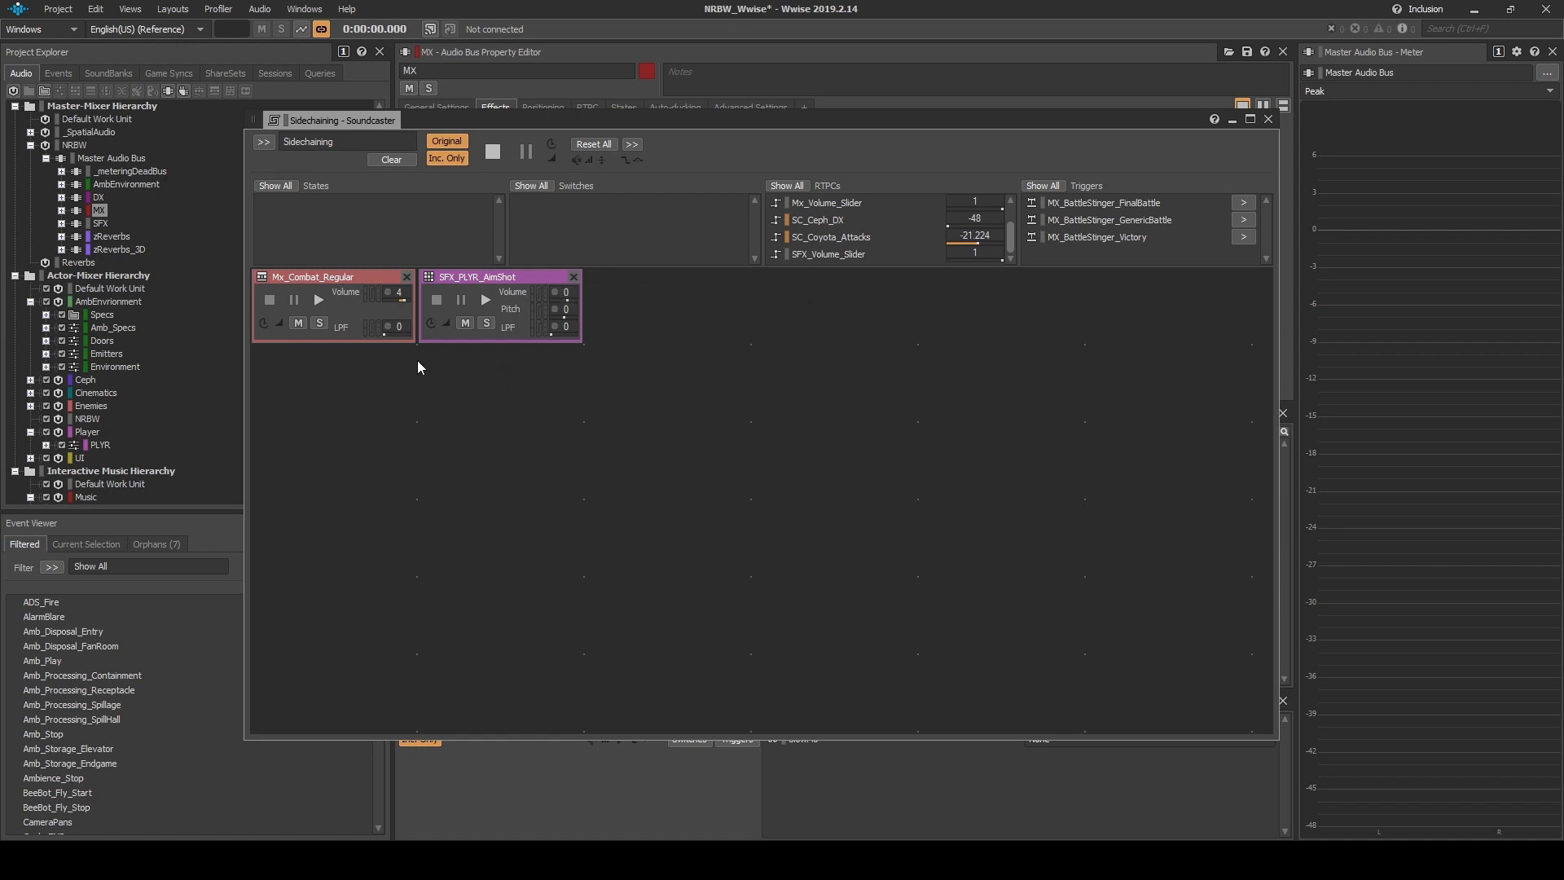
pyautogui.click(318, 300)
pyautogui.click(487, 299)
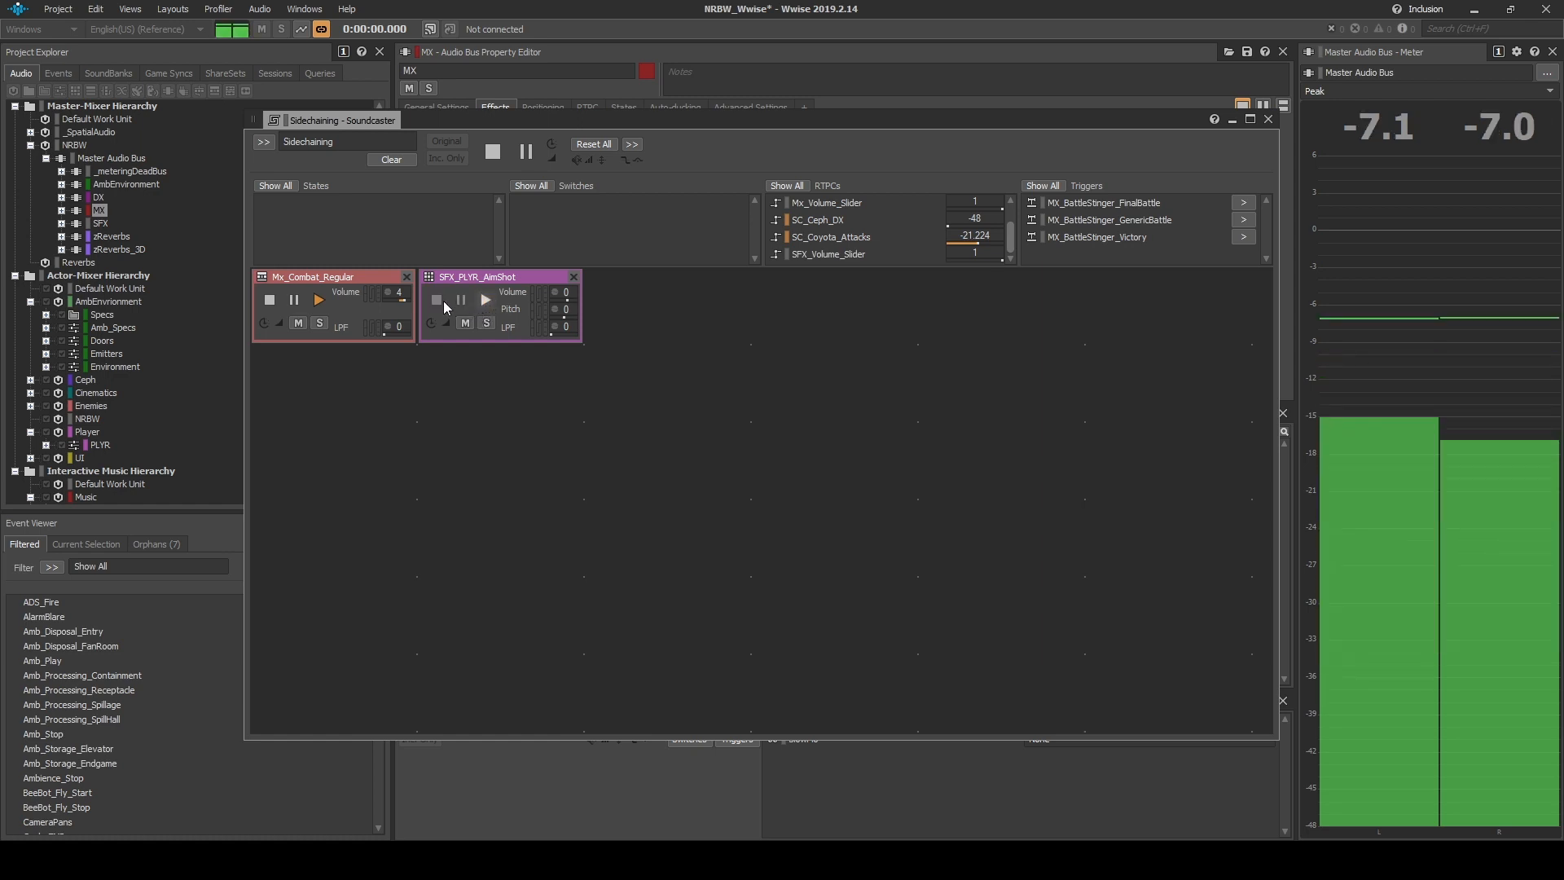
pyautogui.click(287, 302)
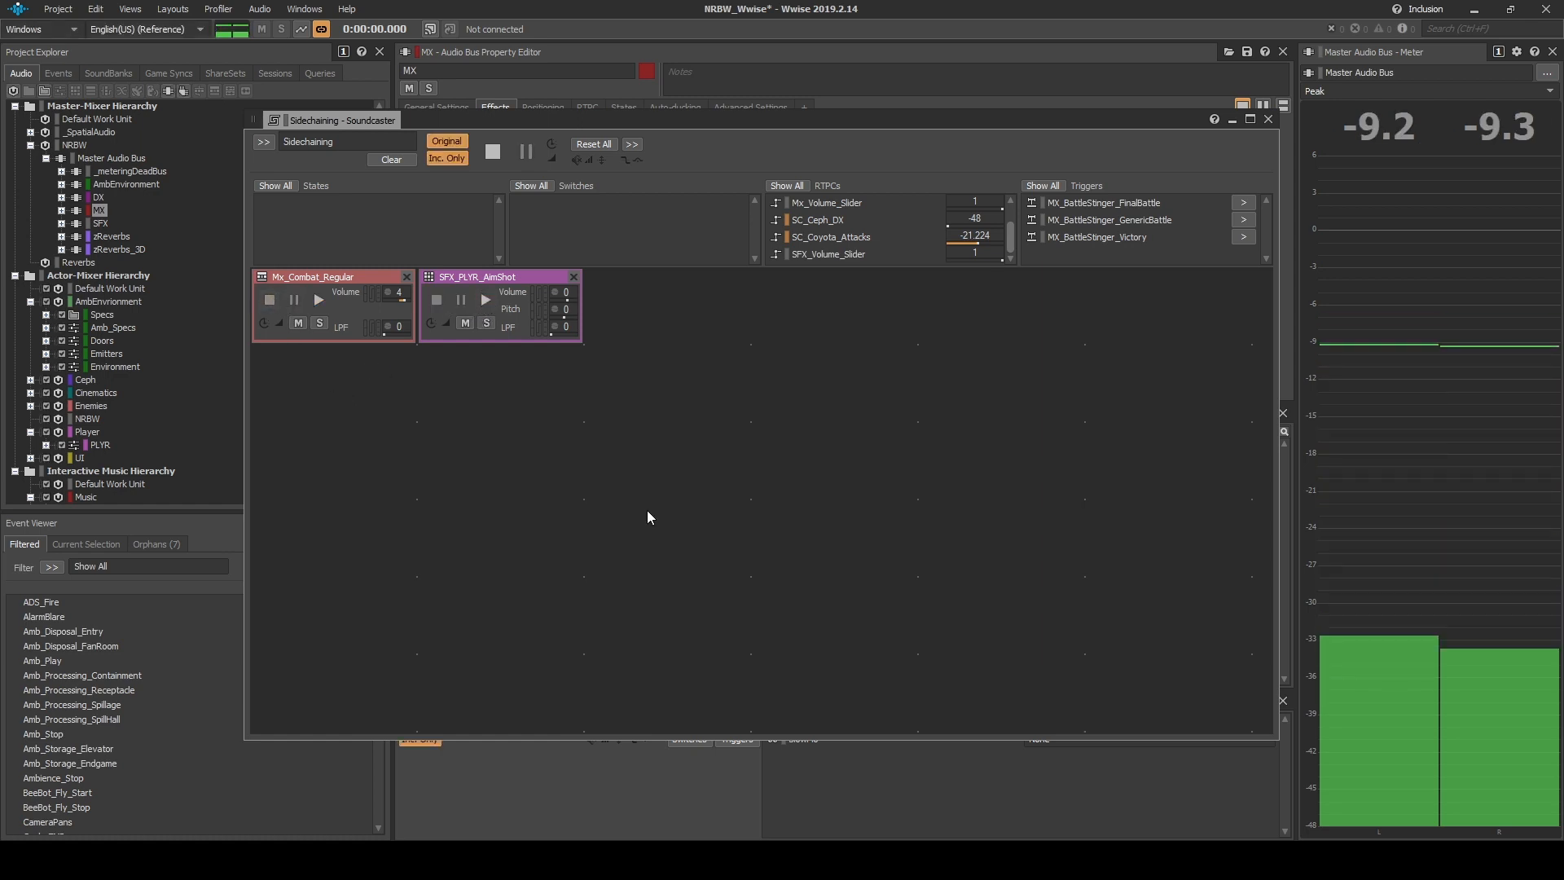